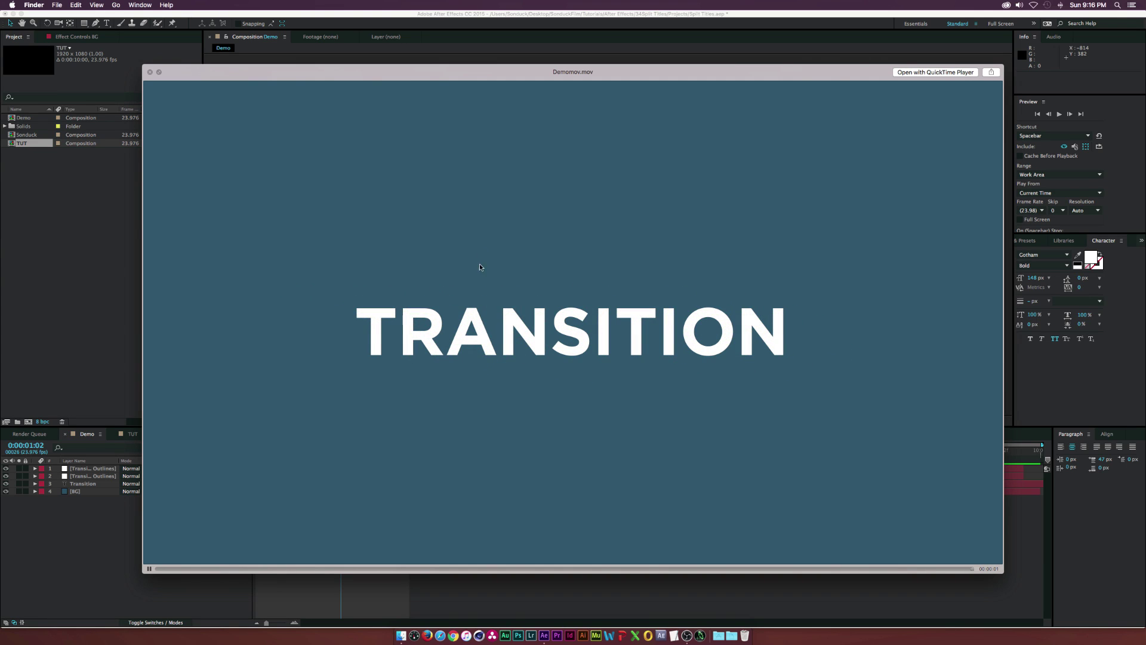
Step: Review the title animation in the demo movie and examine the effect settings of the top outlines layer in the Demo composition
{"action": "left_click_drag", "start_coordinate": [161, 568], "coordinate": [769, 580]}
{"action": "left_click_drag", "start_coordinate": [882, 578], "coordinate": [541, 565]}
{"action": "key", "text": "space"}
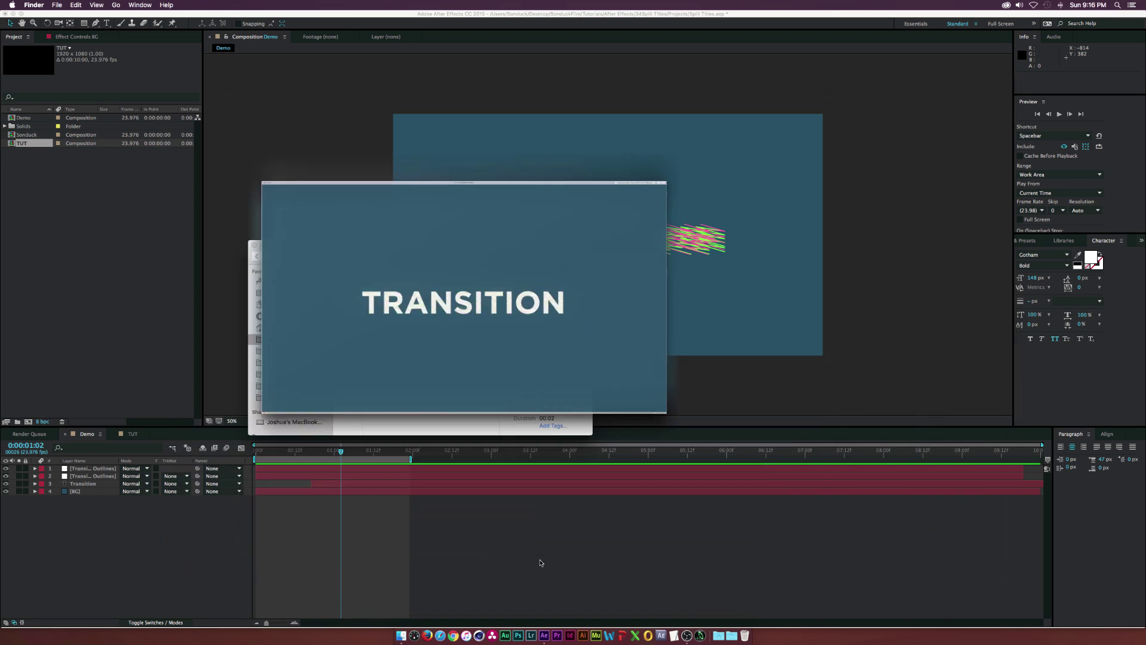
{"action": "left_click", "coordinate": [476, 559]}
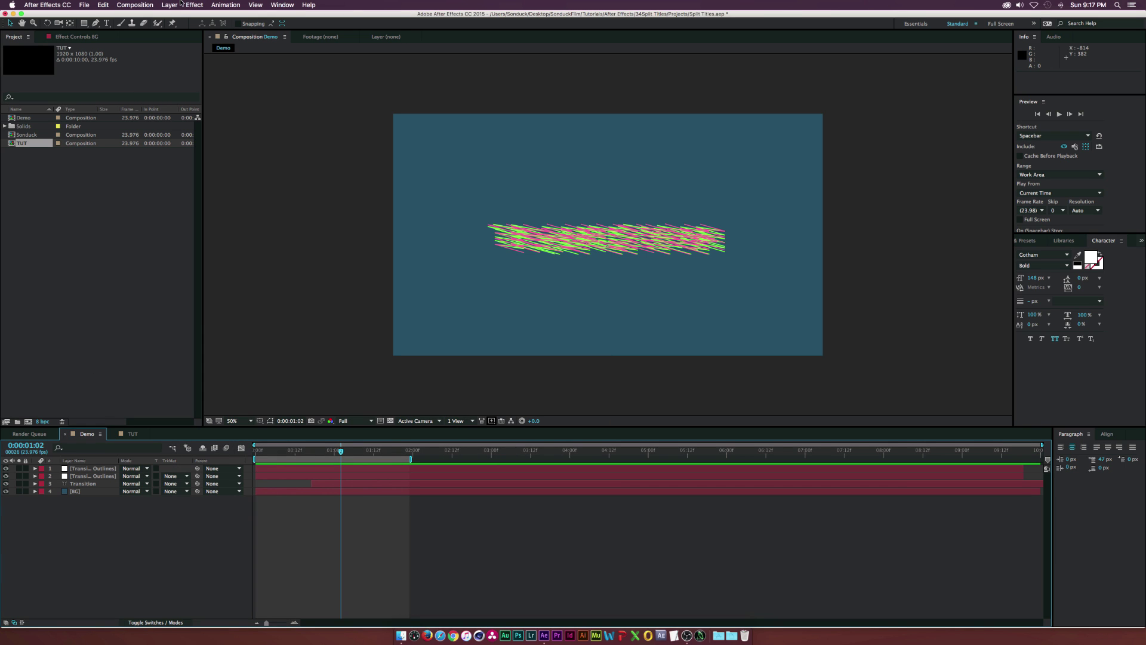
{"action": "left_click", "coordinate": [94, 468]}
{"action": "left_click", "coordinate": [90, 38]}
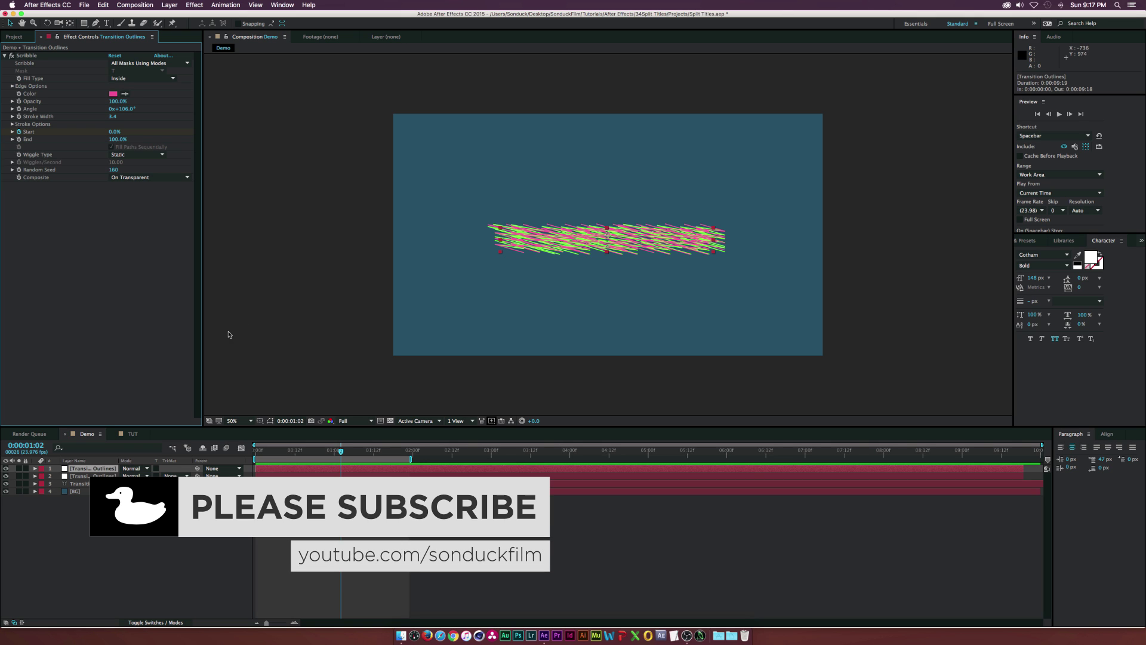
Step: Add a text layer reading "Transition" near the middle of the TUT composition
{"action": "left_click", "coordinate": [133, 434]}
{"action": "left_click", "coordinate": [107, 22]}
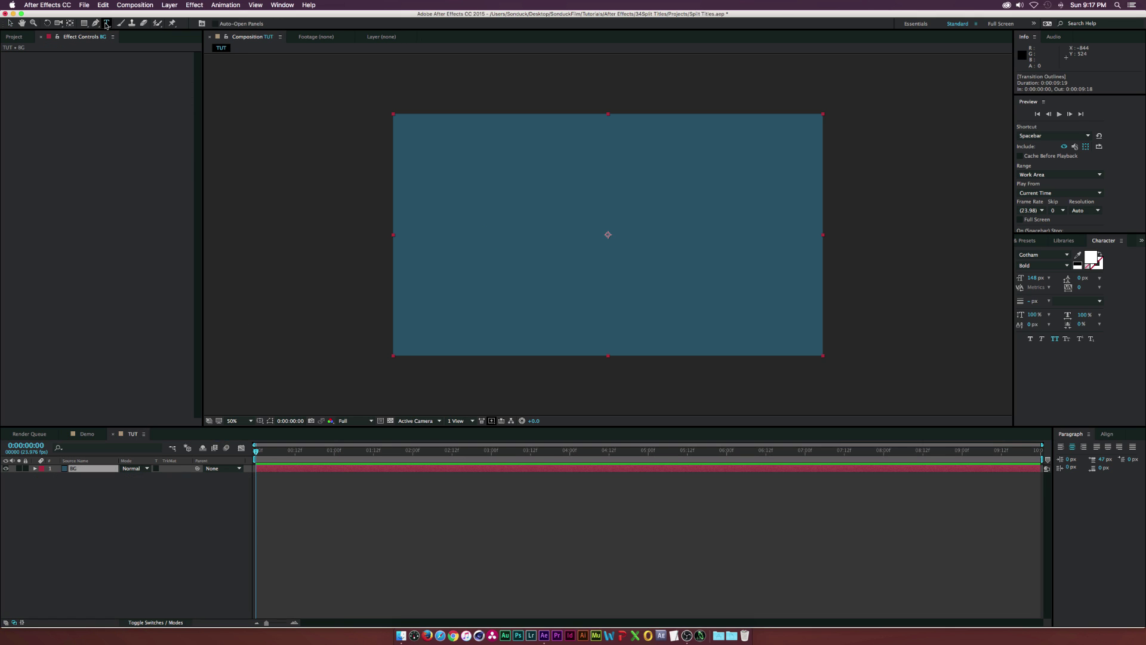
{"action": "left_click", "coordinate": [606, 234]}
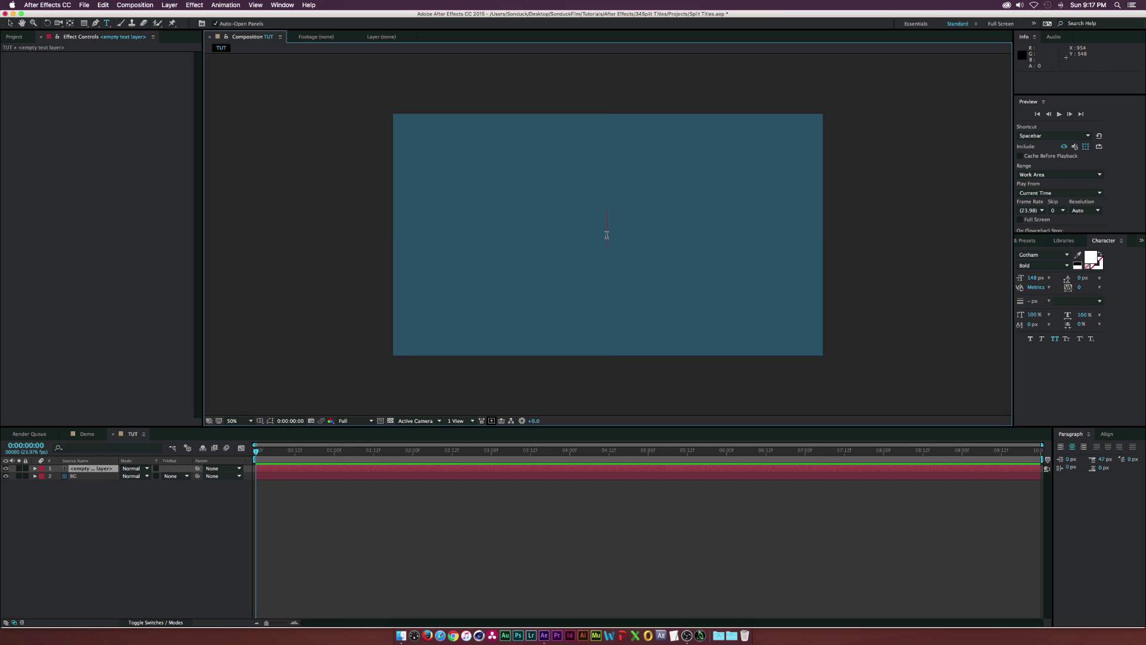
{"action": "type", "text": "Transi"}
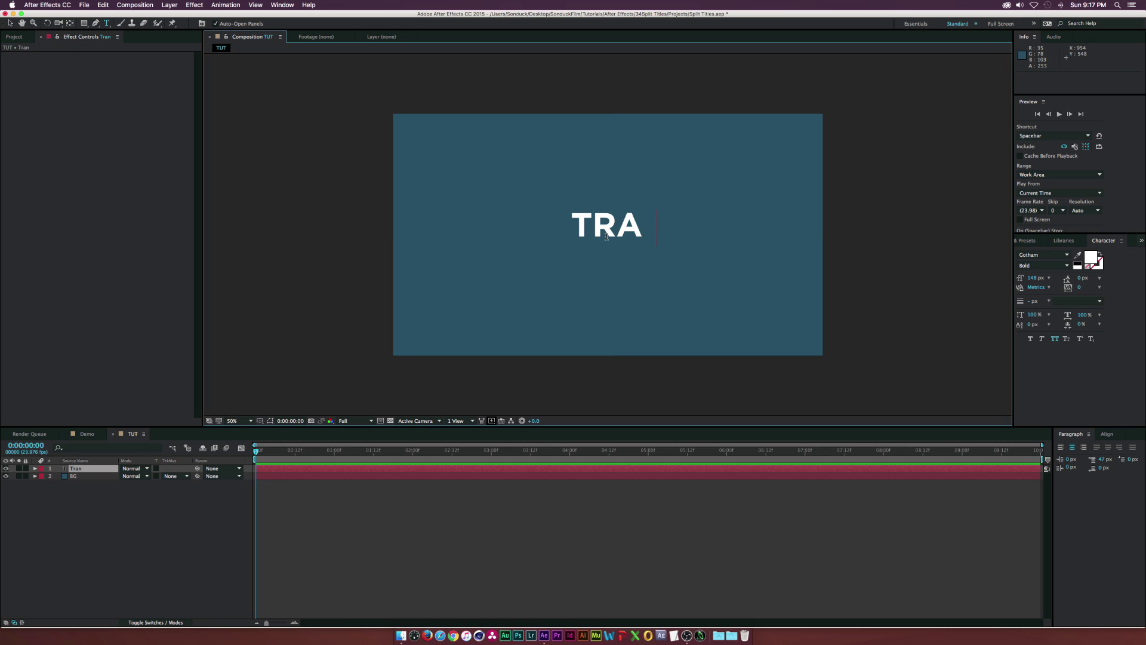
{"action": "type", "text": "tion"}
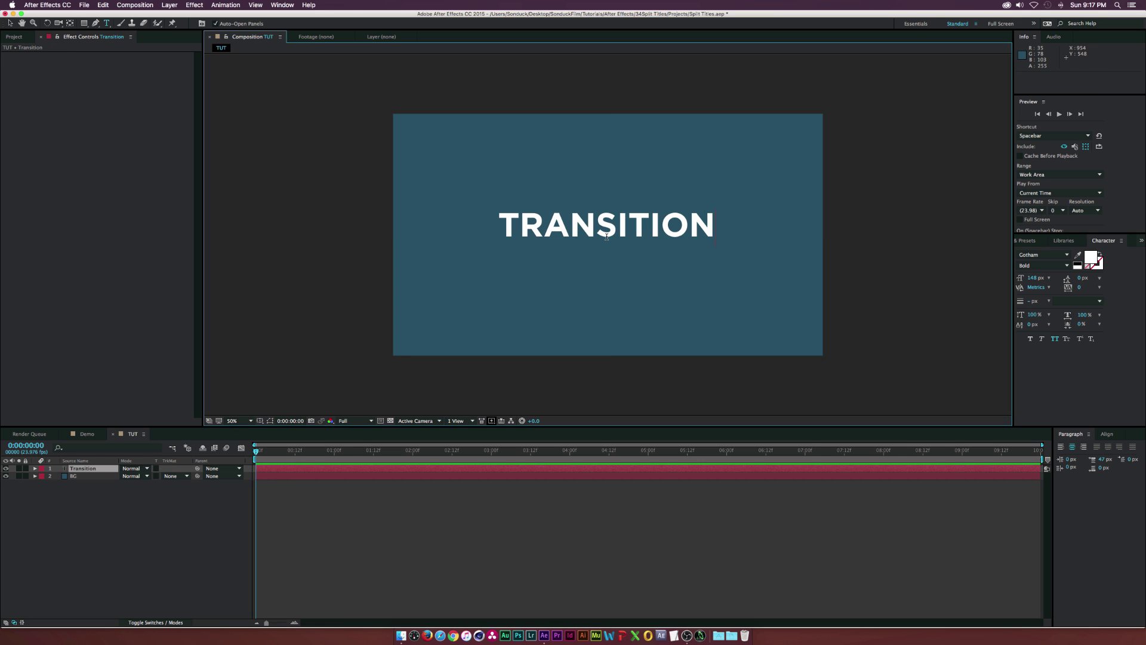
{"action": "left_click", "coordinate": [10, 23]}
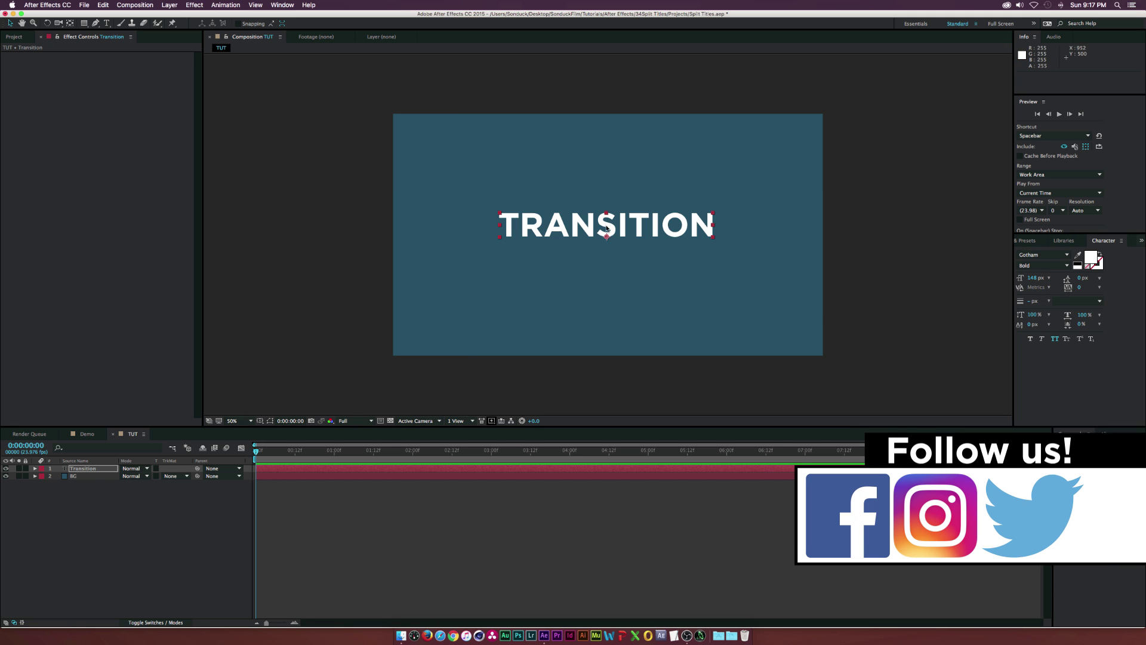
Step: Show the title/action safe guides and centre the Transition text horizontally and vertically in the composition
{"action": "left_click", "coordinate": [612, 229]}
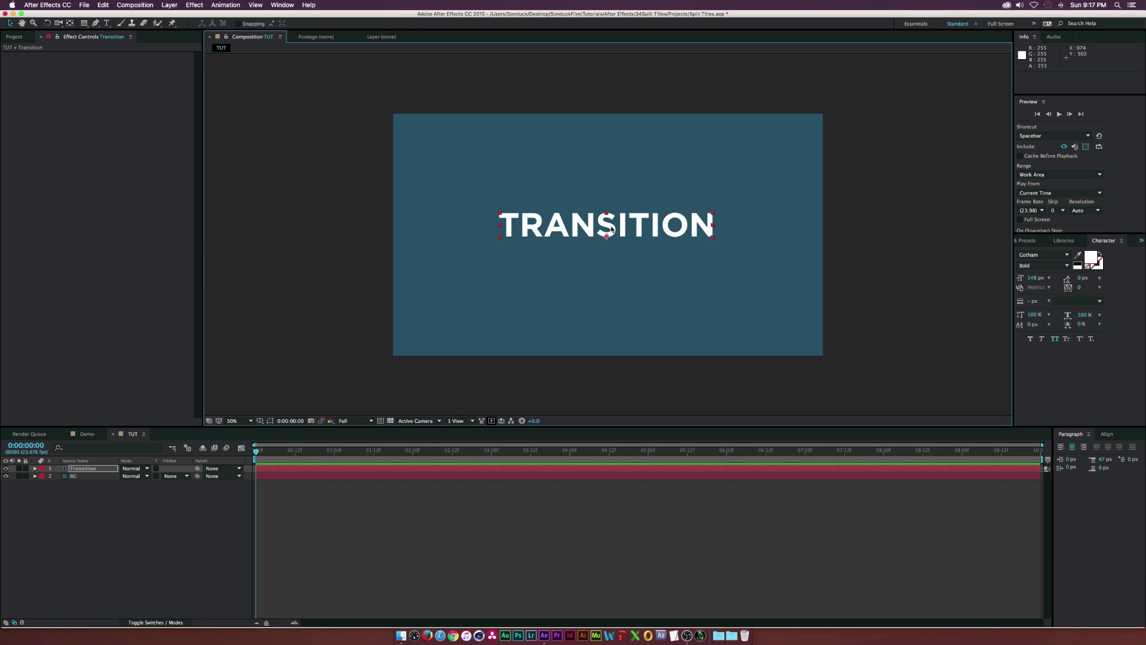
{"action": "key", "text": "apostrophe"}
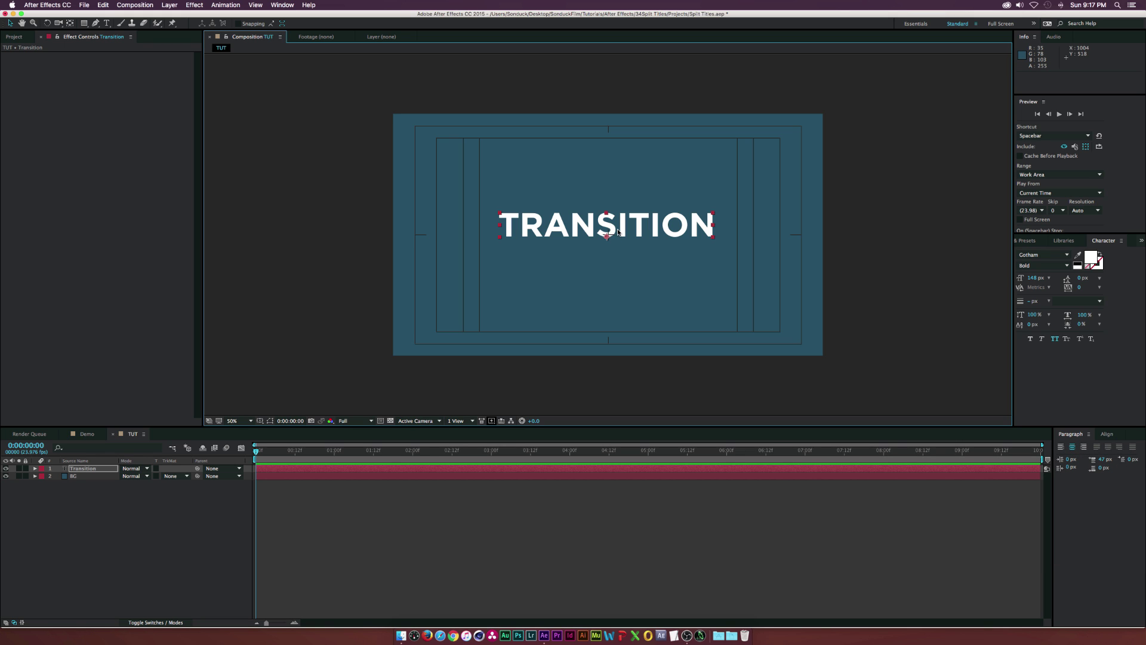
{"action": "left_click", "coordinate": [1107, 434]}
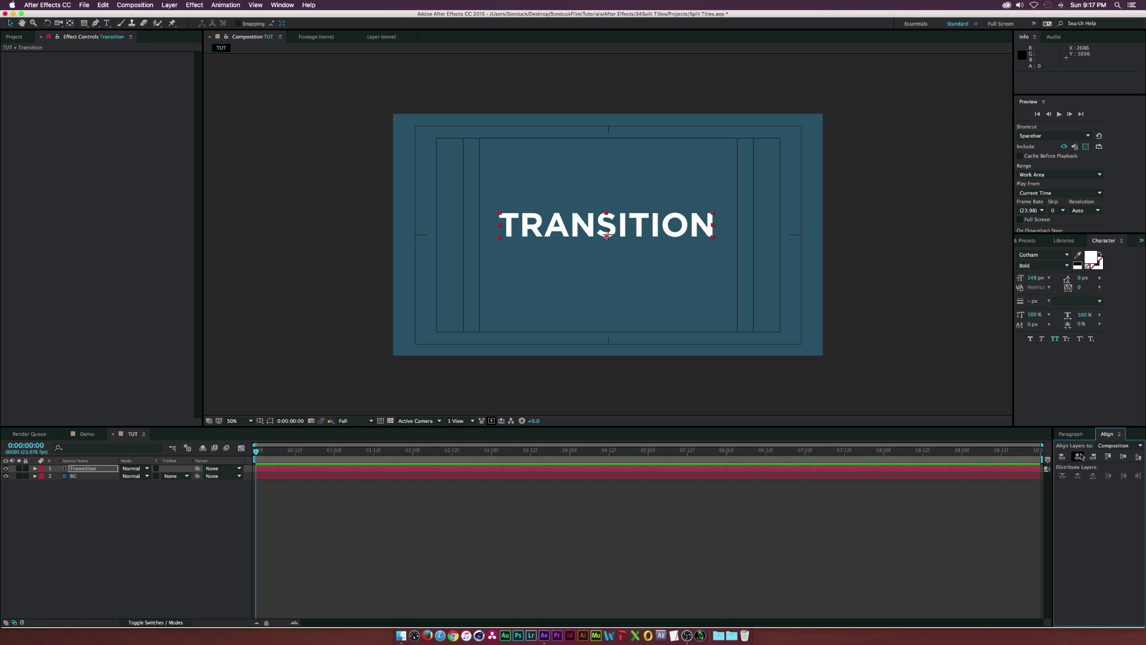
{"action": "left_click", "coordinate": [1079, 456]}
{"action": "left_click", "coordinate": [1123, 456]}
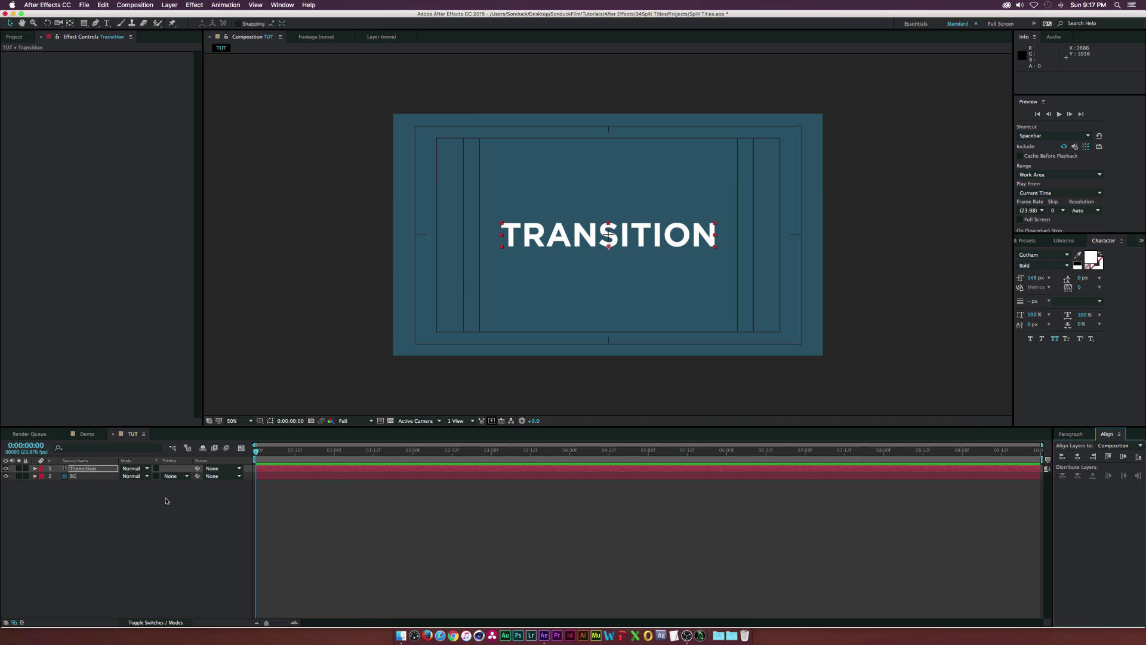
{"action": "left_click", "coordinate": [167, 500]}
Step: Create masks from the Transition text layer
{"action": "left_click", "coordinate": [82, 470]}
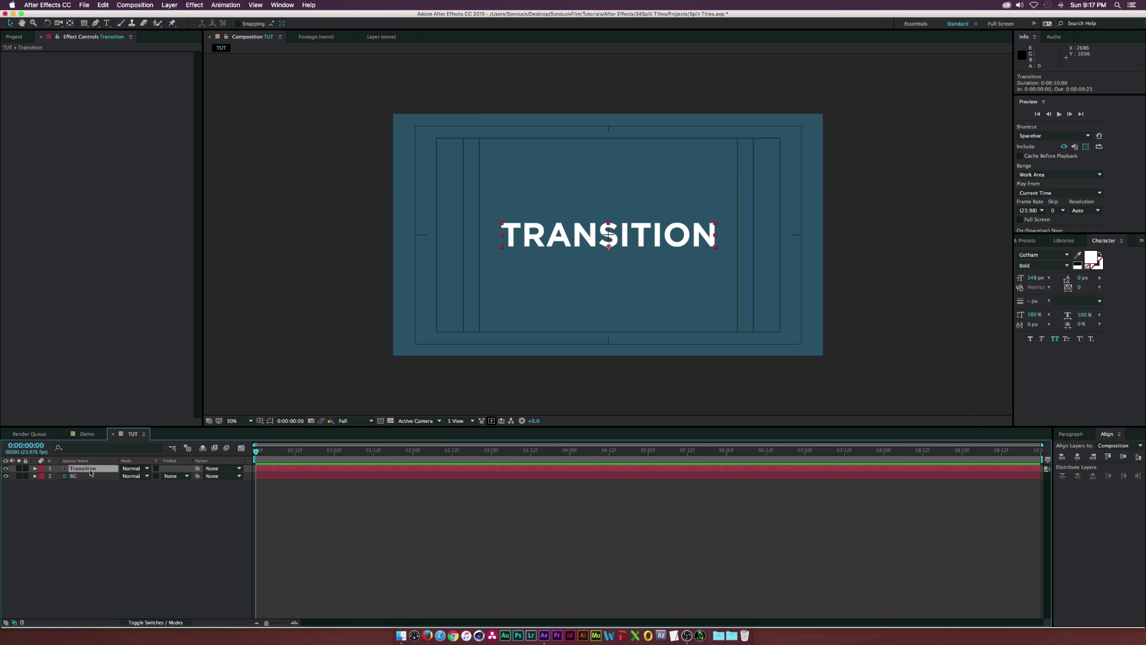
{"action": "right_click", "coordinate": [95, 471]}
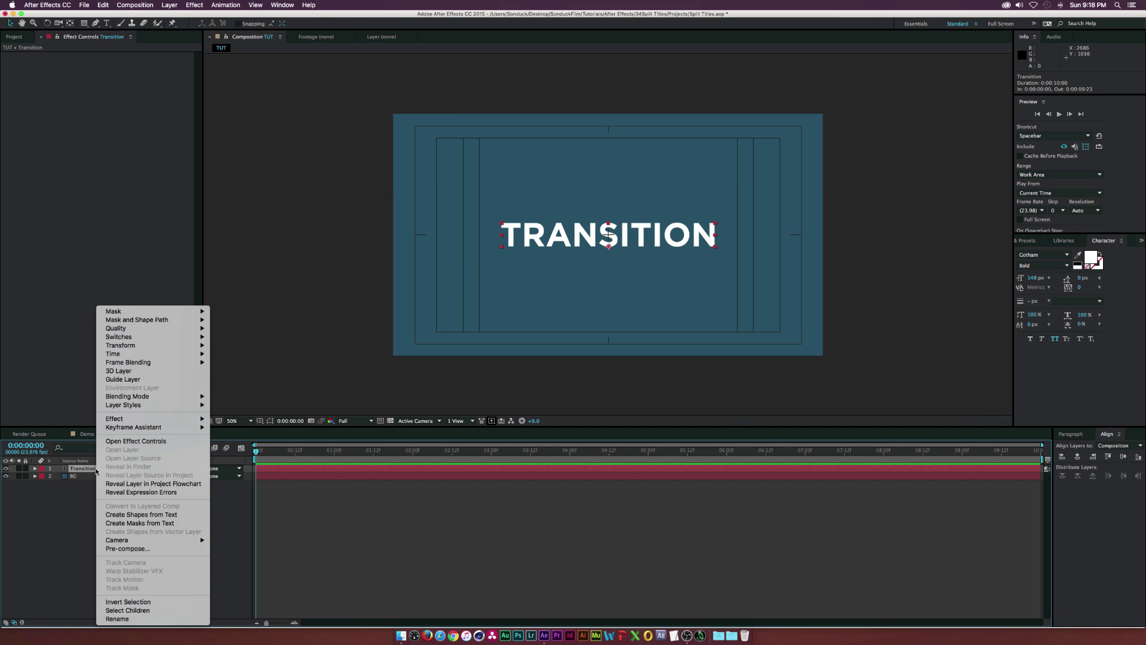
{"action": "left_click", "coordinate": [150, 523]}
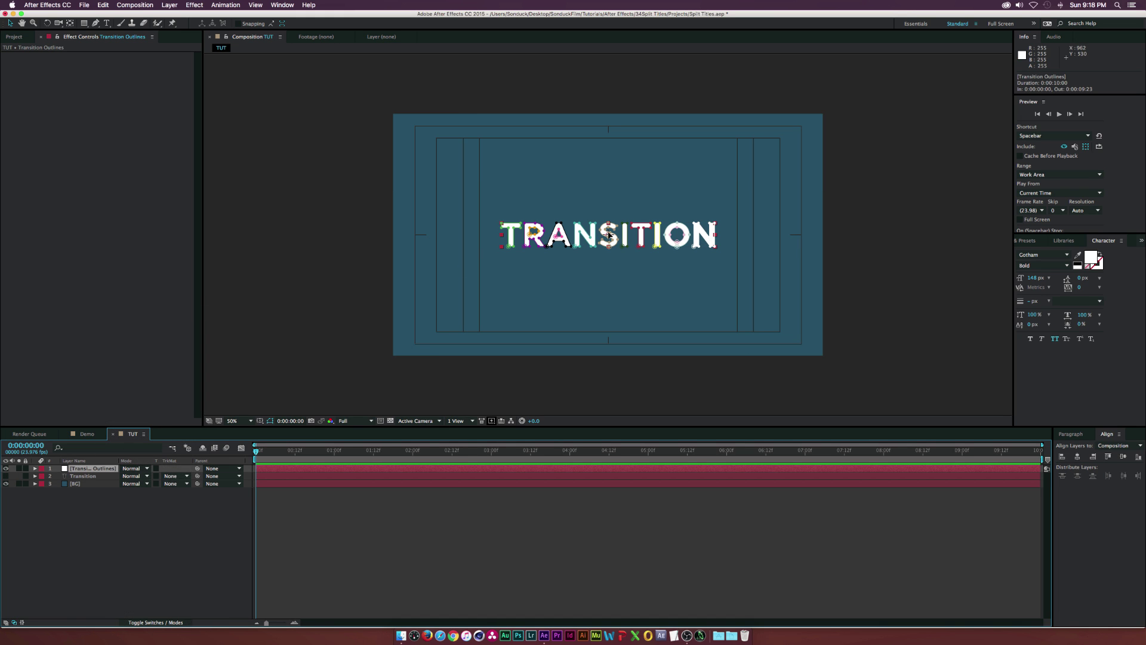
Step: Apply the Scribble effect to the Transition Outlines layer and make it use All Masks Using Modes
{"action": "left_click", "coordinate": [192, 4]}
{"action": "left_click", "coordinate": [191, 3]}
{"action": "left_click", "coordinate": [193, 4]}
{"action": "mouse_move", "coordinate": [239, 115]}
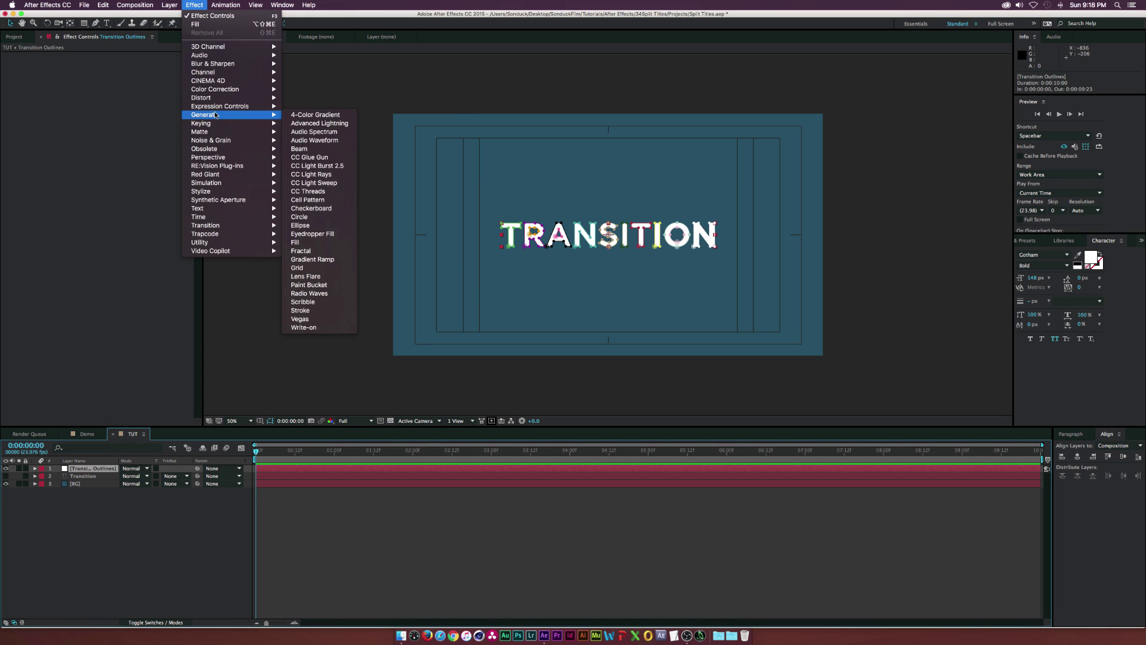
{"action": "left_click", "coordinate": [326, 301]}
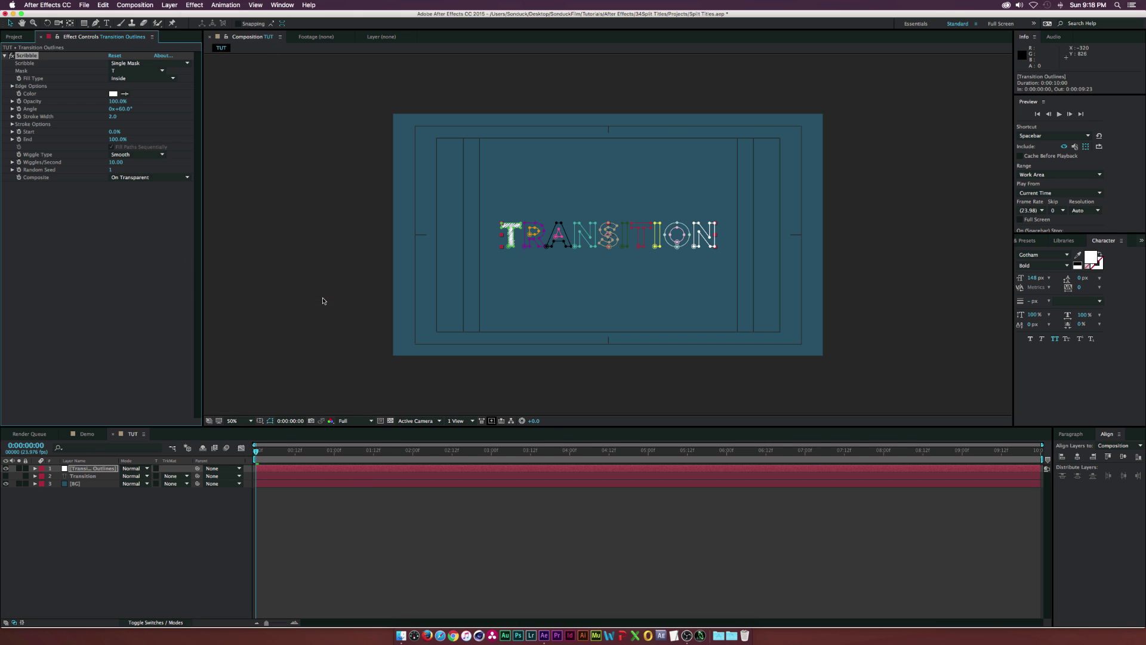
{"action": "left_click", "coordinate": [149, 63]}
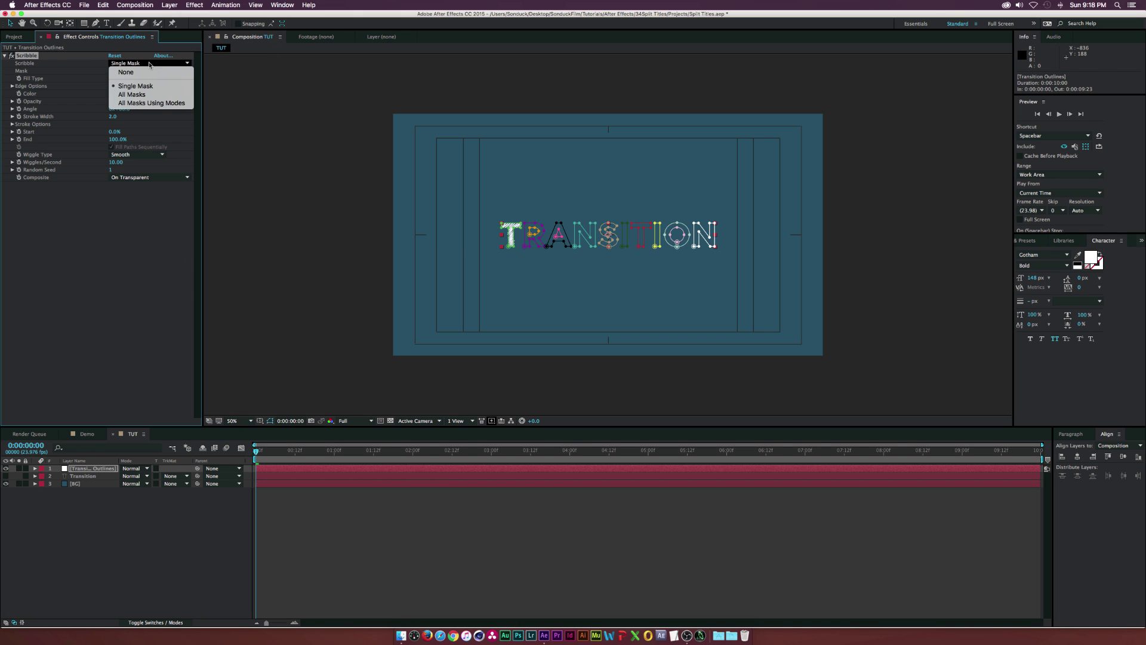
{"action": "left_click", "coordinate": [167, 104]}
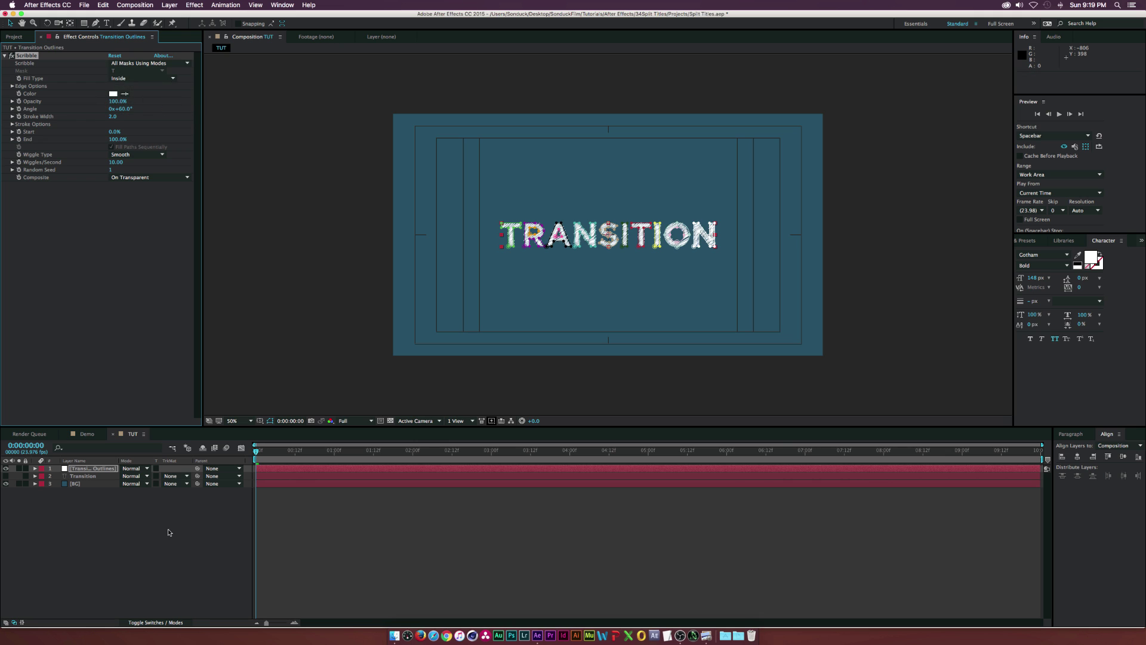
Step: Set the Scribble wiggle type to Static, the angle to 114° and the stroke width to about 3.6
{"action": "left_click", "coordinate": [124, 156]}
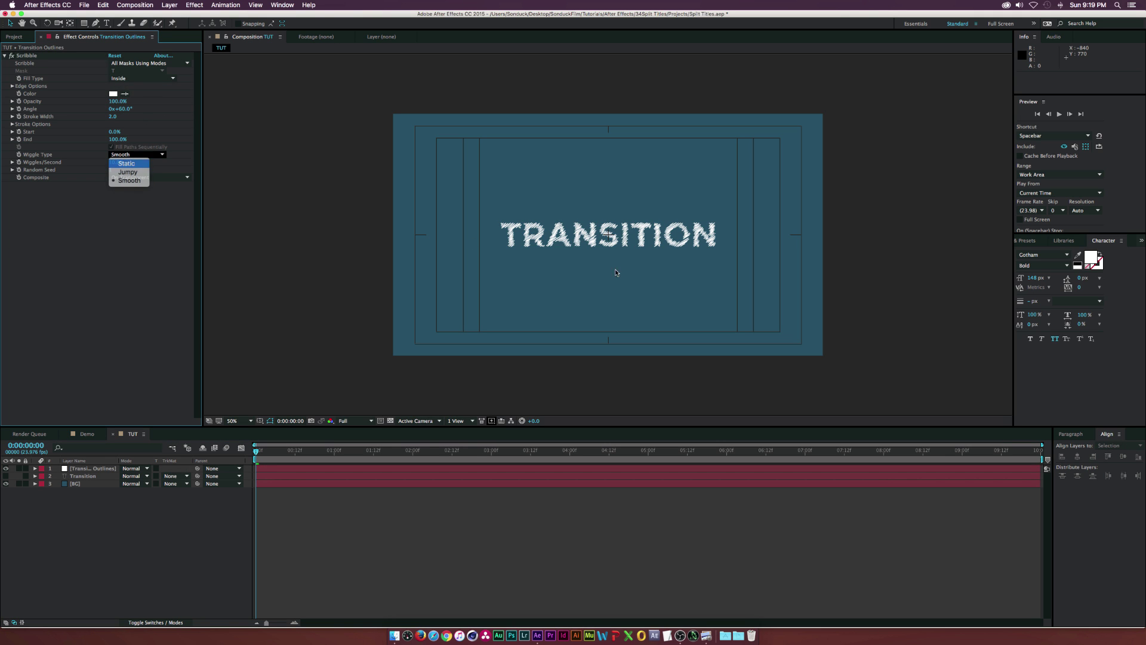
{"action": "left_click", "coordinate": [122, 161]}
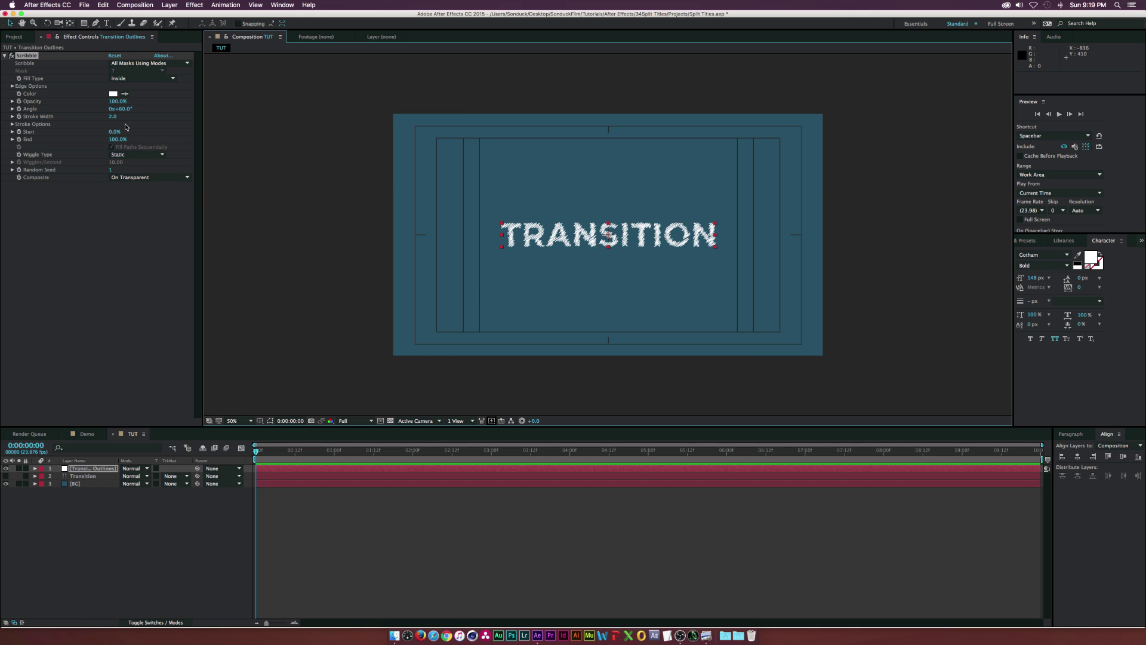
{"action": "mouse_move", "coordinate": [122, 109]}
{"action": "left_mouse_down"}
{"action": "mouse_move", "coordinate": [143, 109]}
{"action": "mouse_move", "coordinate": [156, 127]}
{"action": "left_mouse_up"}
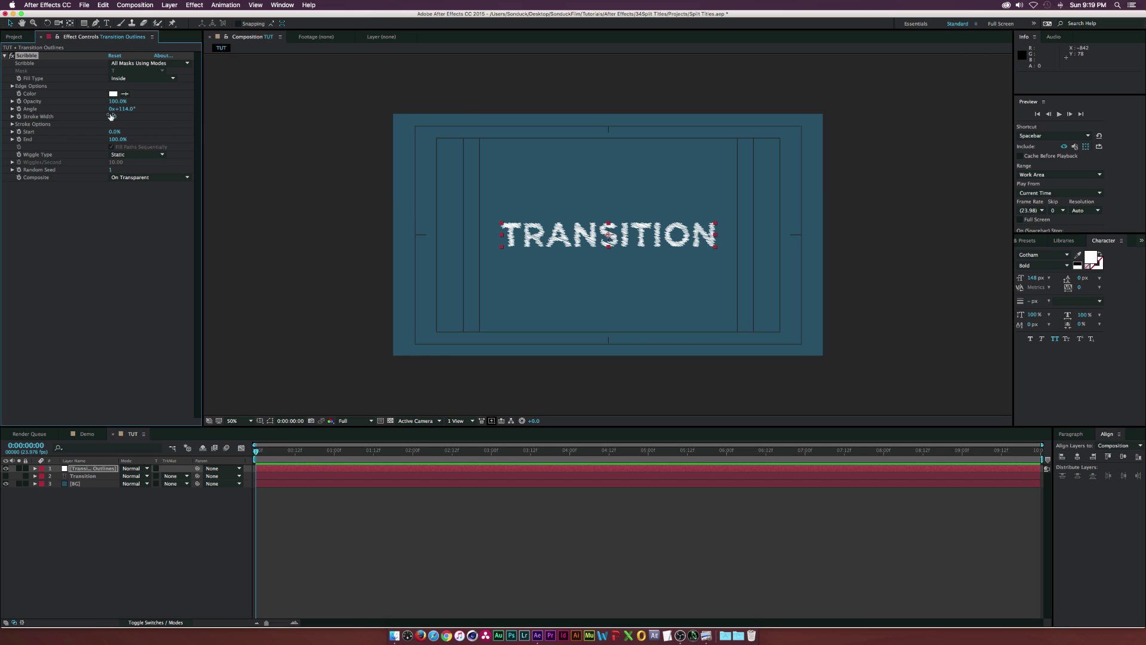
{"action": "left_click_drag", "start_coordinate": [111, 116], "coordinate": [117, 115]}
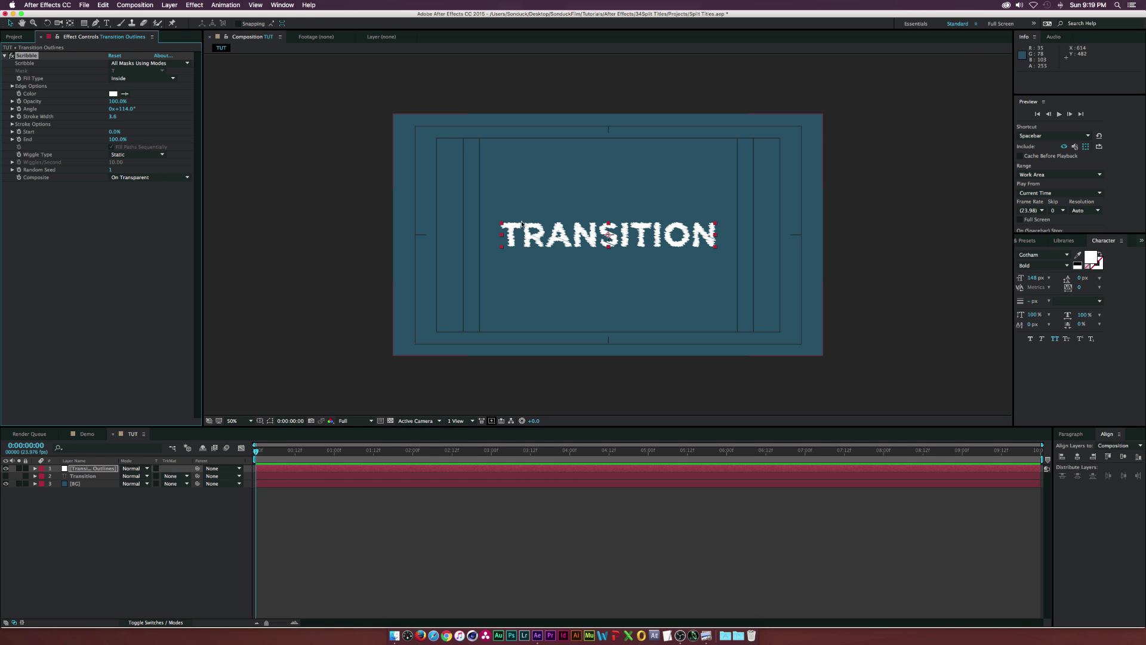
Step: In the Scribble stroke options, set Curviness and Curviness Variation to 0%, Spacing to about 18.6 and Spacing Variation to 0
{"action": "left_click", "coordinate": [12, 125]}
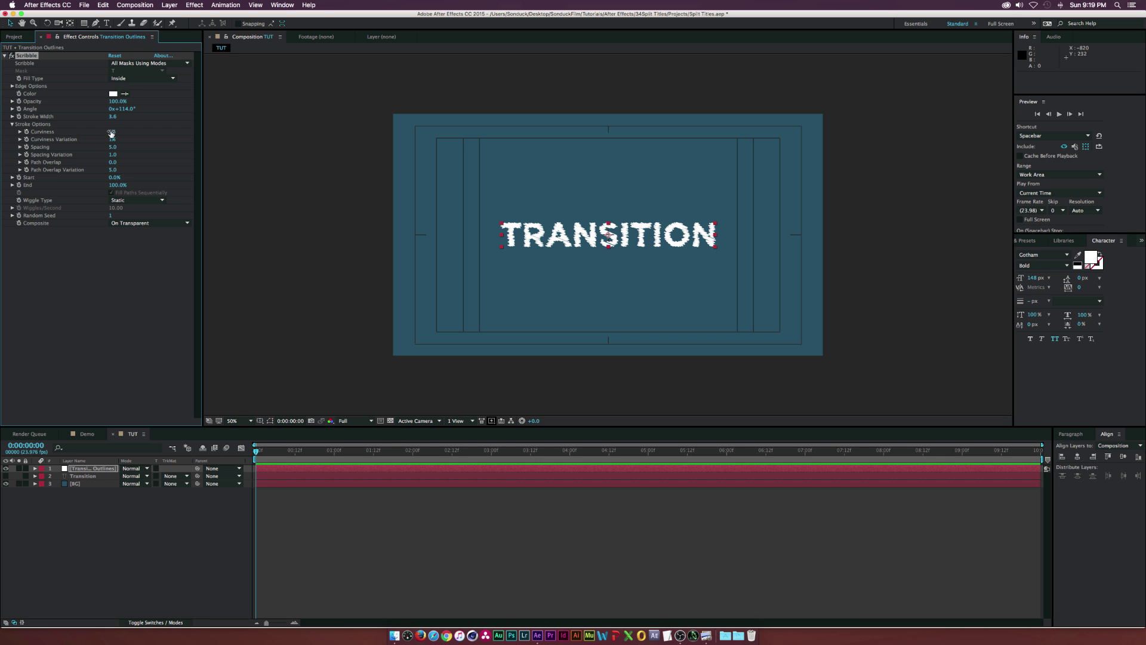
{"action": "left_click_drag", "start_coordinate": [112, 132], "coordinate": [73, 141]}
{"action": "left_click_drag", "start_coordinate": [113, 147], "coordinate": [166, 149]}
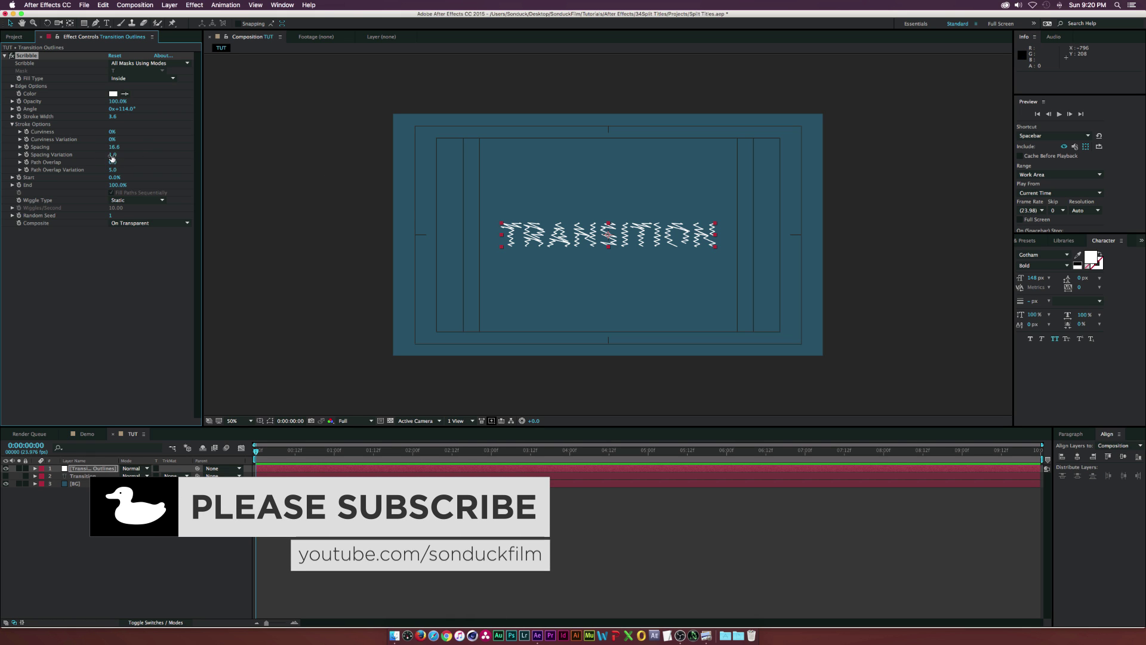
{"action": "left_click_drag", "start_coordinate": [112, 155], "coordinate": [90, 156]}
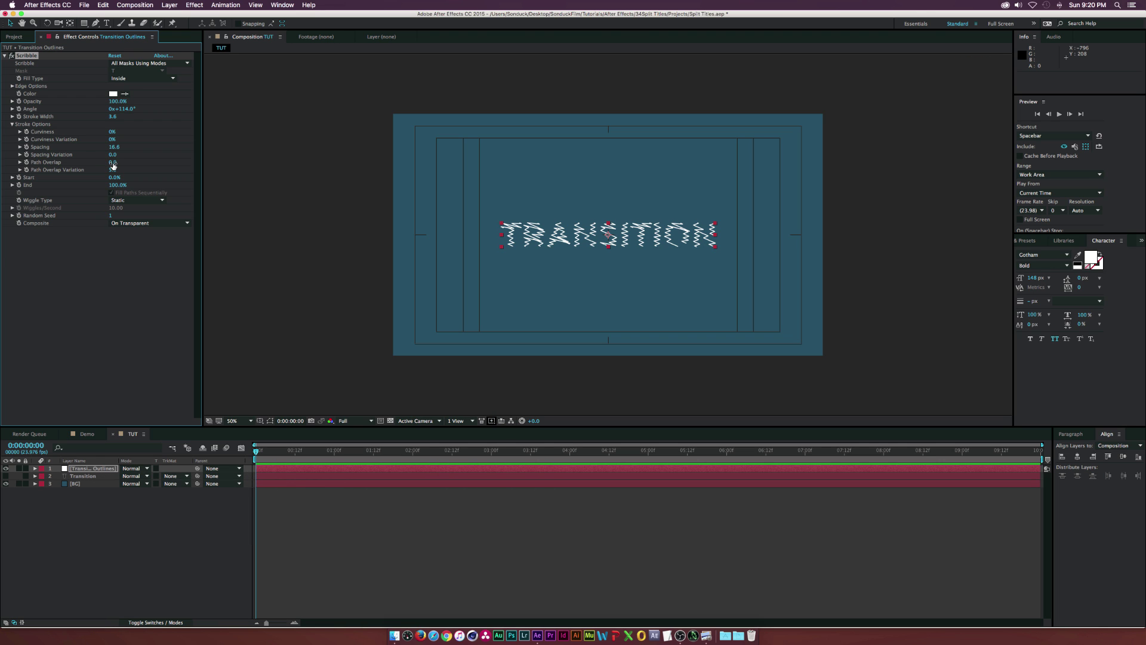
Step: Set Path Overlap Variation to 0 and keyframe Path Overlap from 126 at the start to 0 at 0:00:01:00
{"action": "left_click_drag", "start_coordinate": [117, 162], "coordinate": [142, 165]}
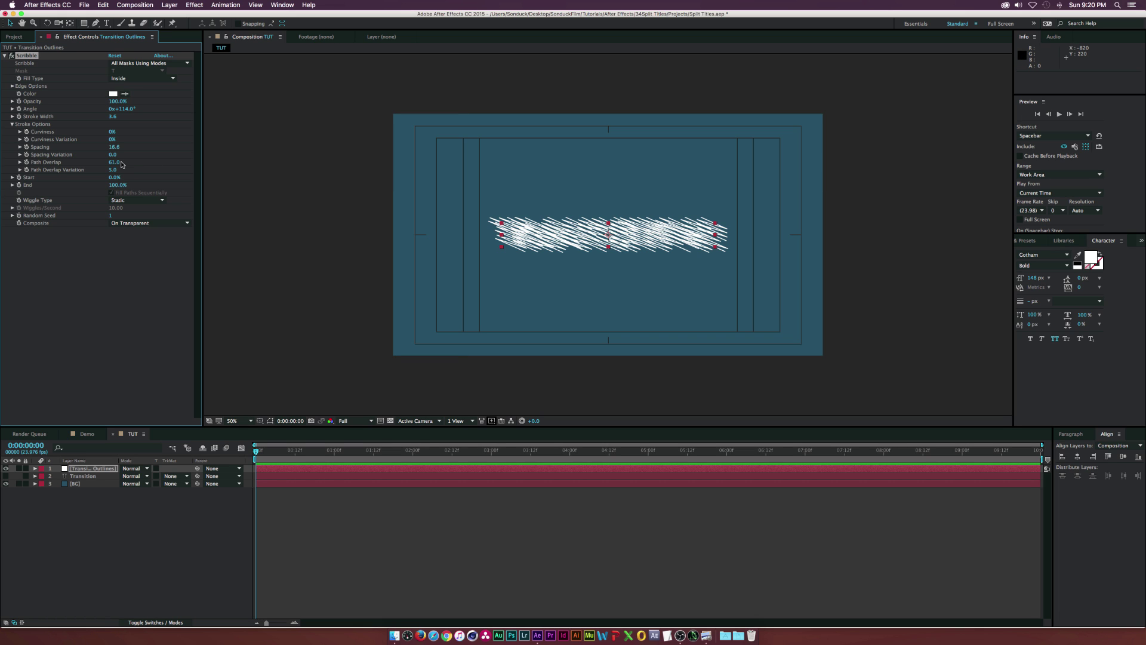
{"action": "left_click_drag", "start_coordinate": [122, 164], "coordinate": [144, 165]}
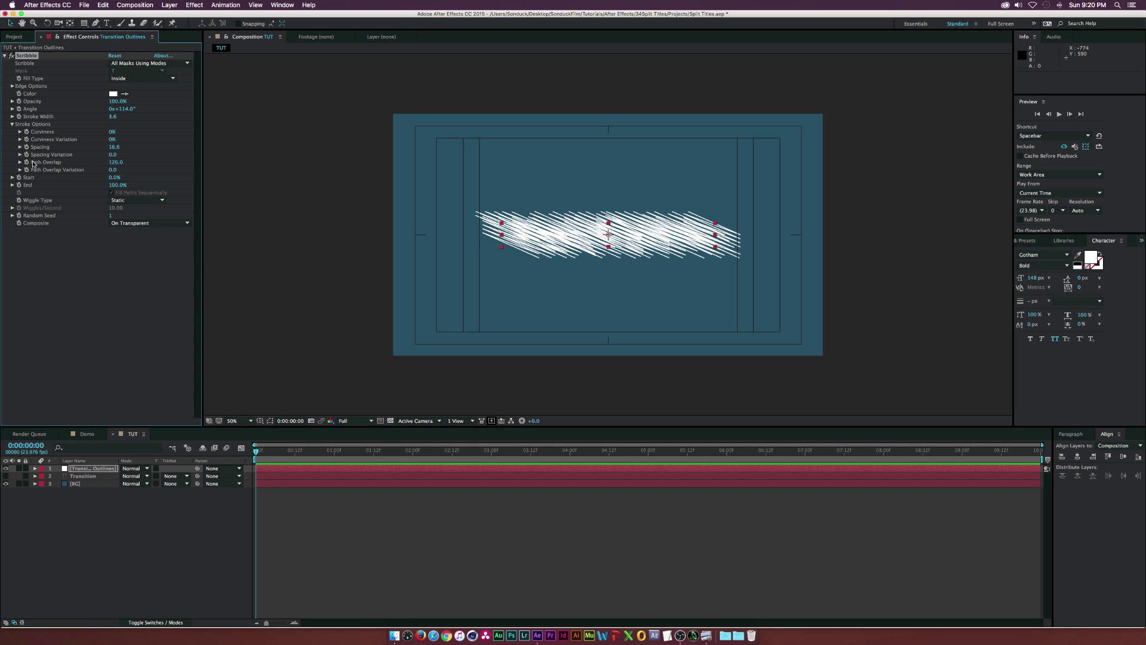
{"action": "left_click", "coordinate": [334, 452]}
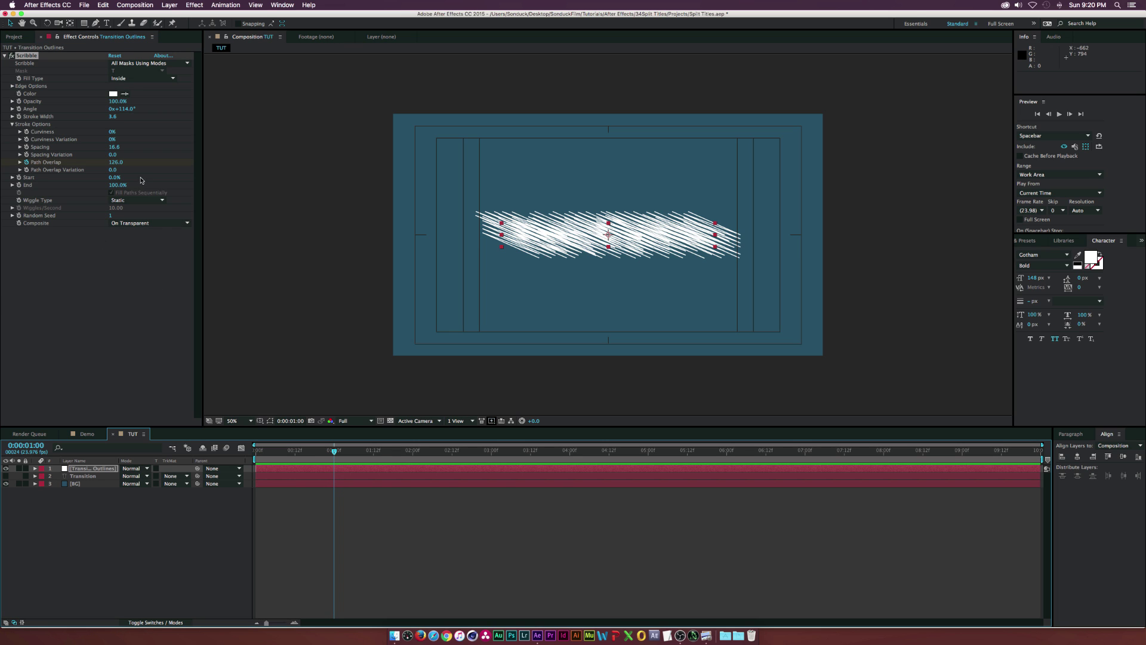
{"action": "left_click", "coordinate": [113, 162]}
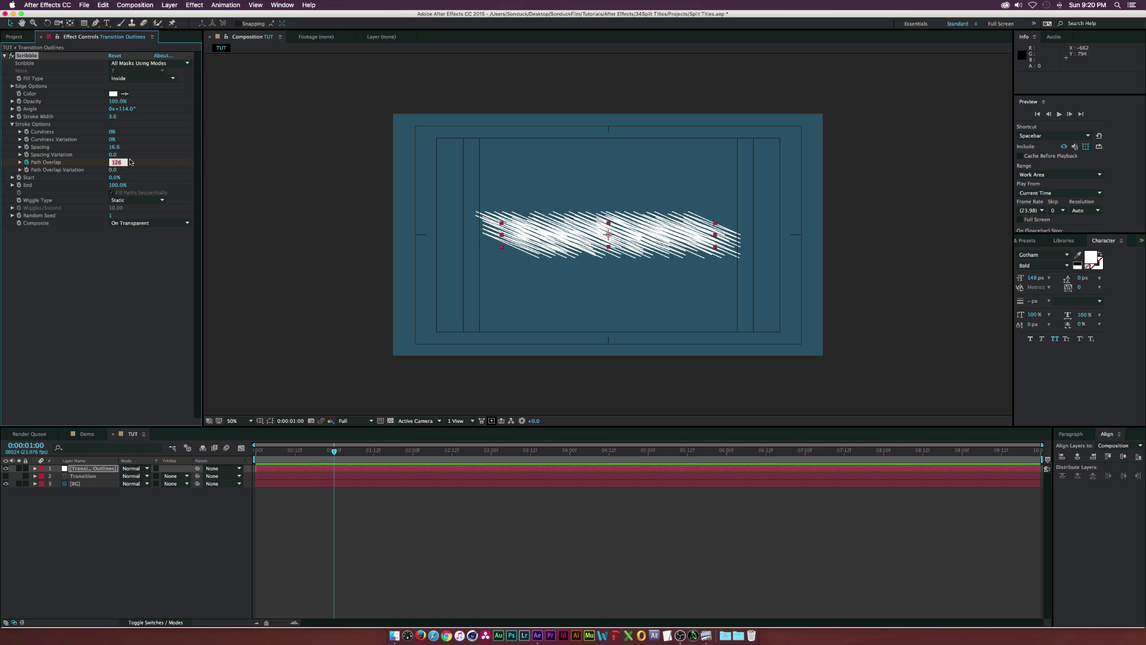
{"action": "type", "text": "0"}
{"action": "key", "text": "Return"}
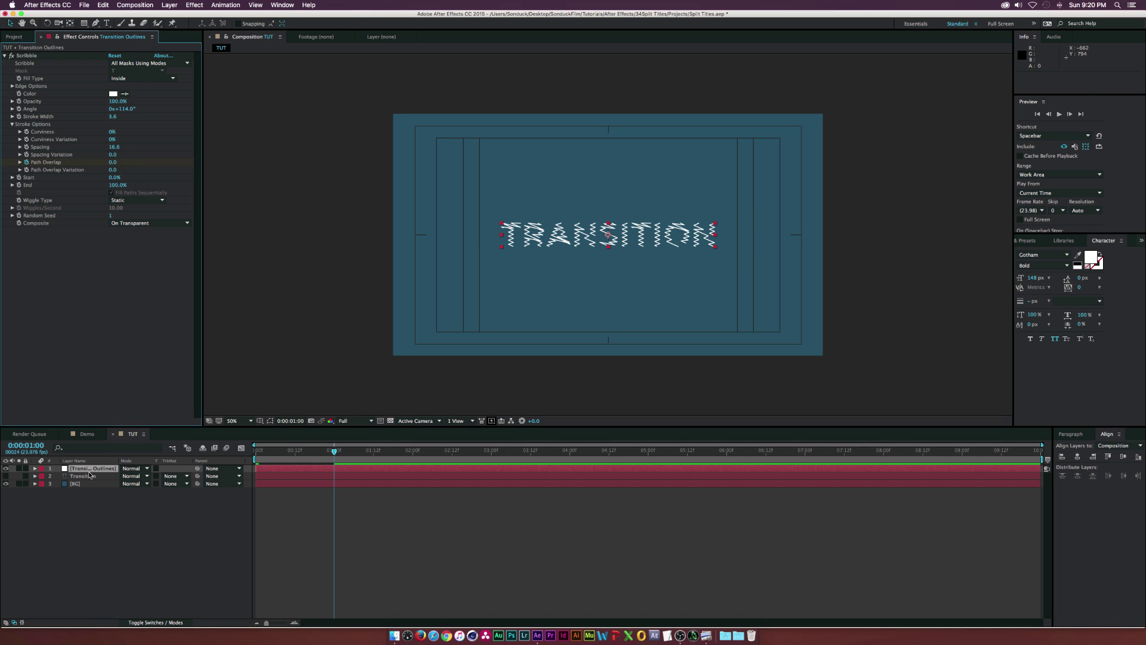
Step: Check the Path Overlap animation on the Transition Outlines layer by scrubbing through the first second
{"action": "left_click", "coordinate": [89, 476]}
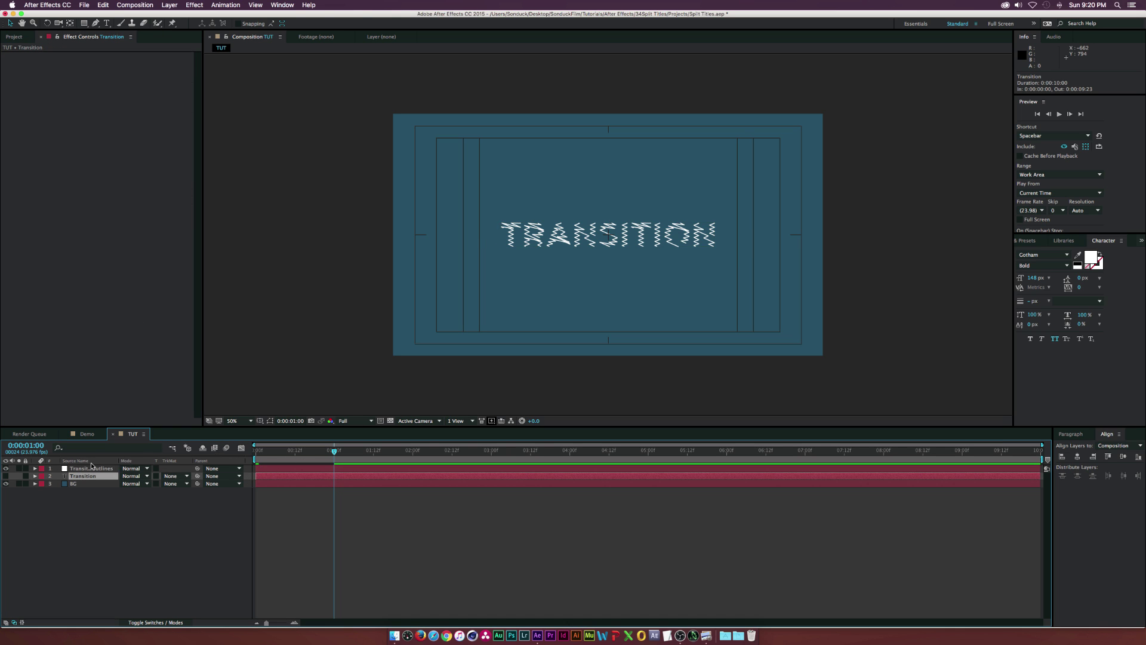
{"action": "left_click", "coordinate": [91, 468]}
{"action": "left_click_drag", "start_coordinate": [322, 451], "coordinate": [234, 451]}
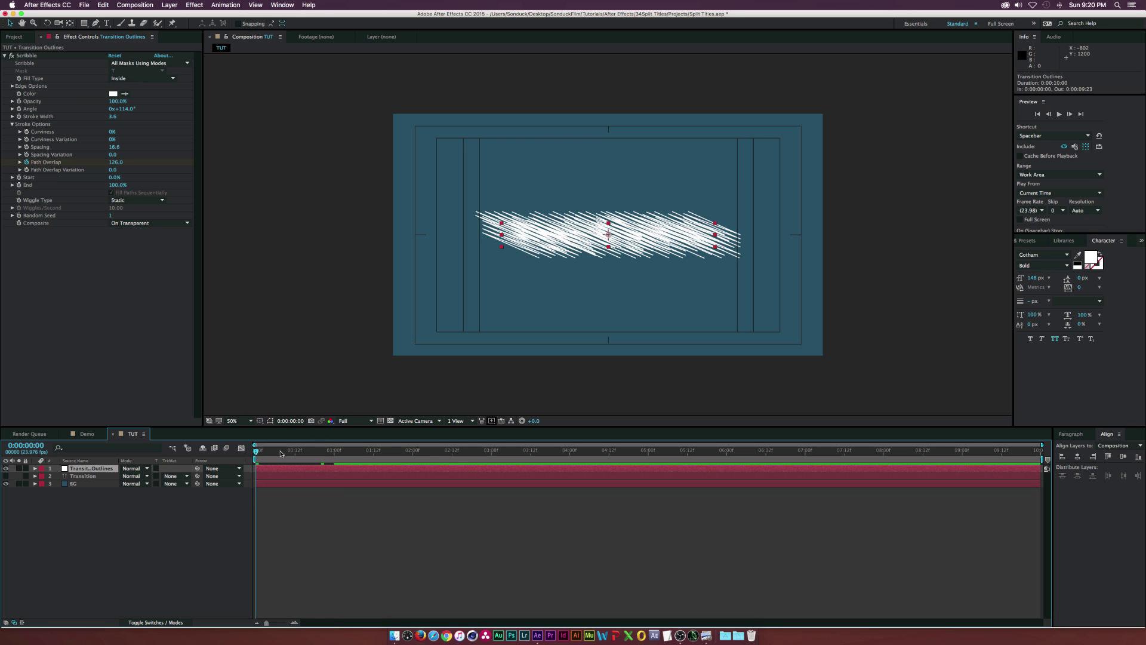
{"action": "left_click", "coordinate": [315, 452]}
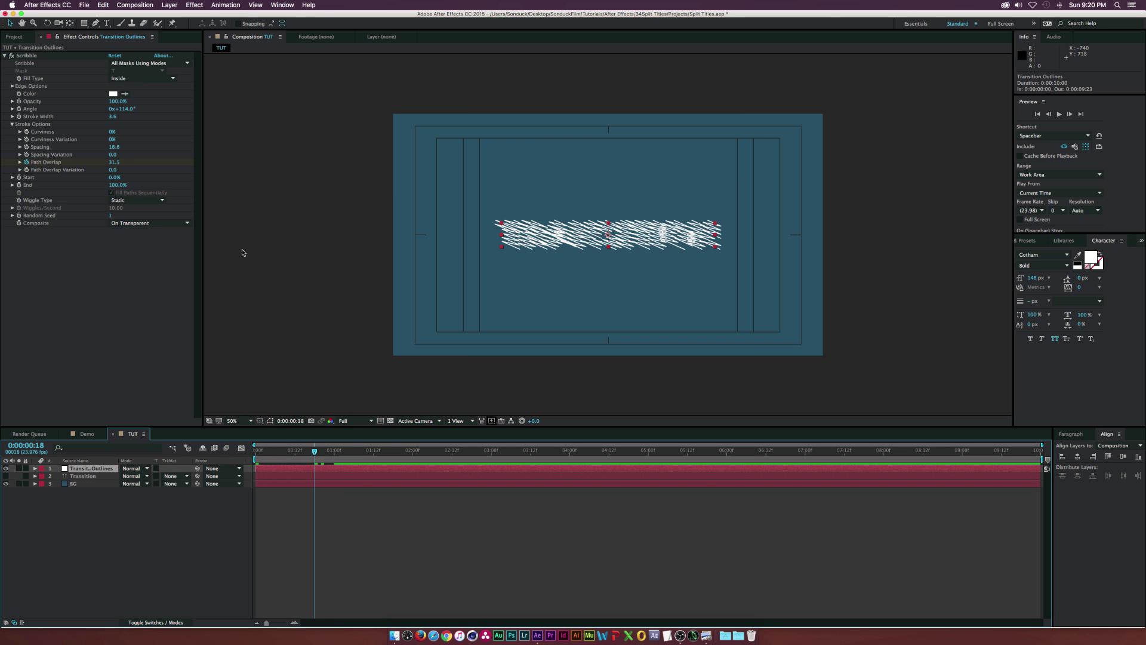
Step: Set the Scribble color on the Transition Outlines layer to bright magenta E26AFF
{"action": "left_click", "coordinate": [113, 94]}
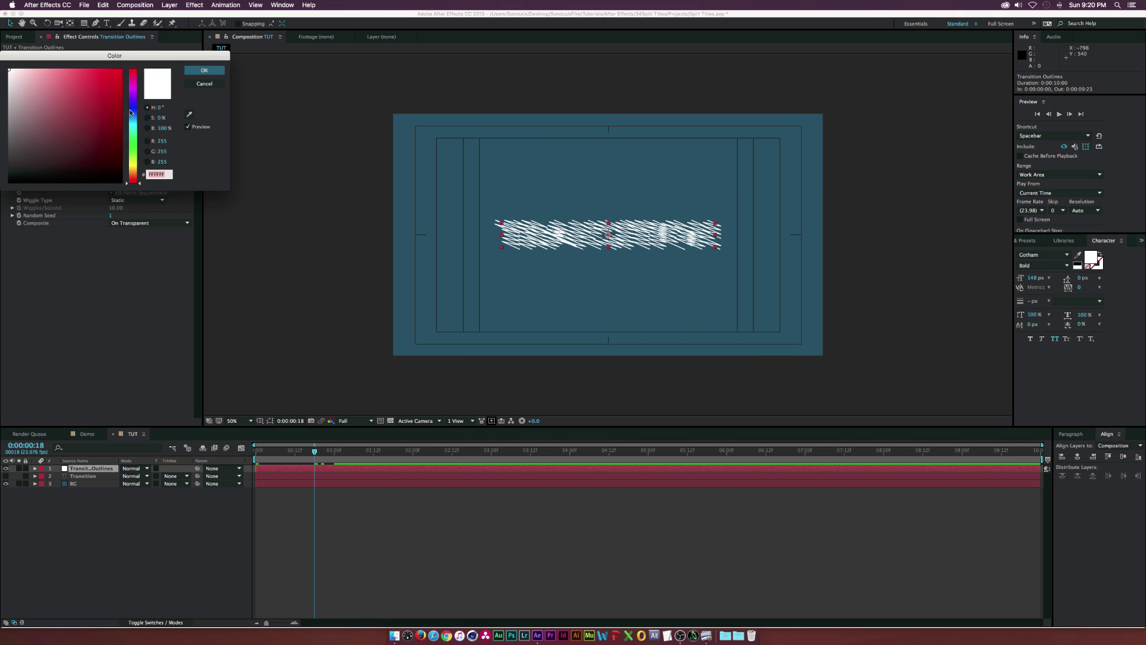
{"action": "left_click", "coordinate": [127, 102]}
{"action": "left_click_drag", "start_coordinate": [127, 103], "coordinate": [127, 91]}
{"action": "left_click", "coordinate": [95, 99]}
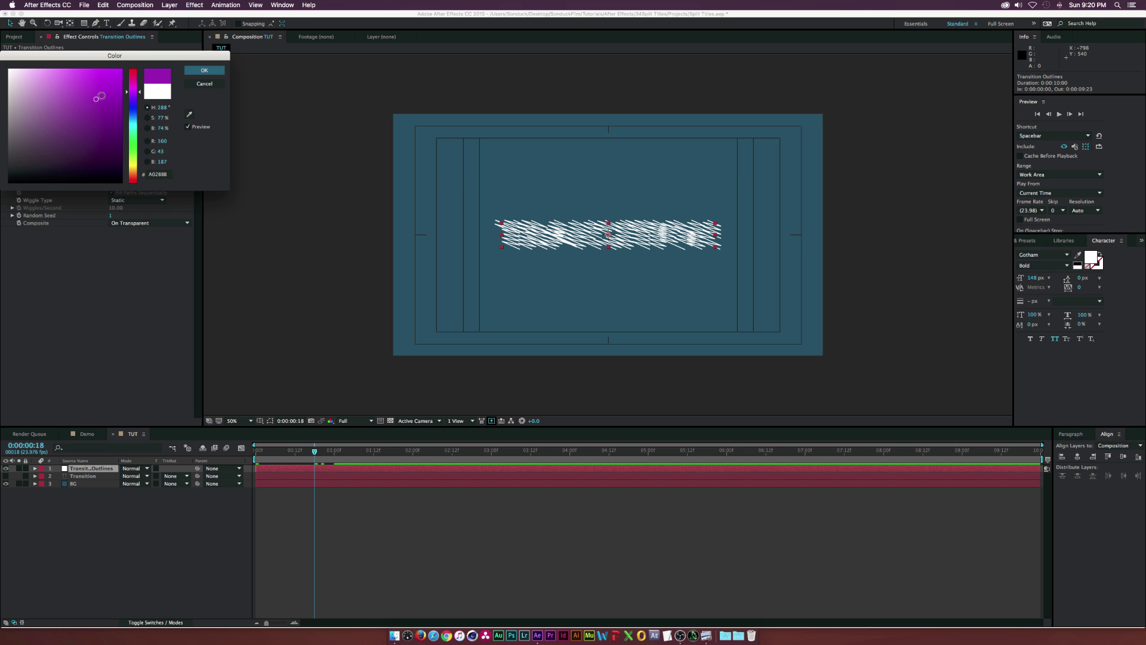
{"action": "left_click", "coordinate": [203, 72]}
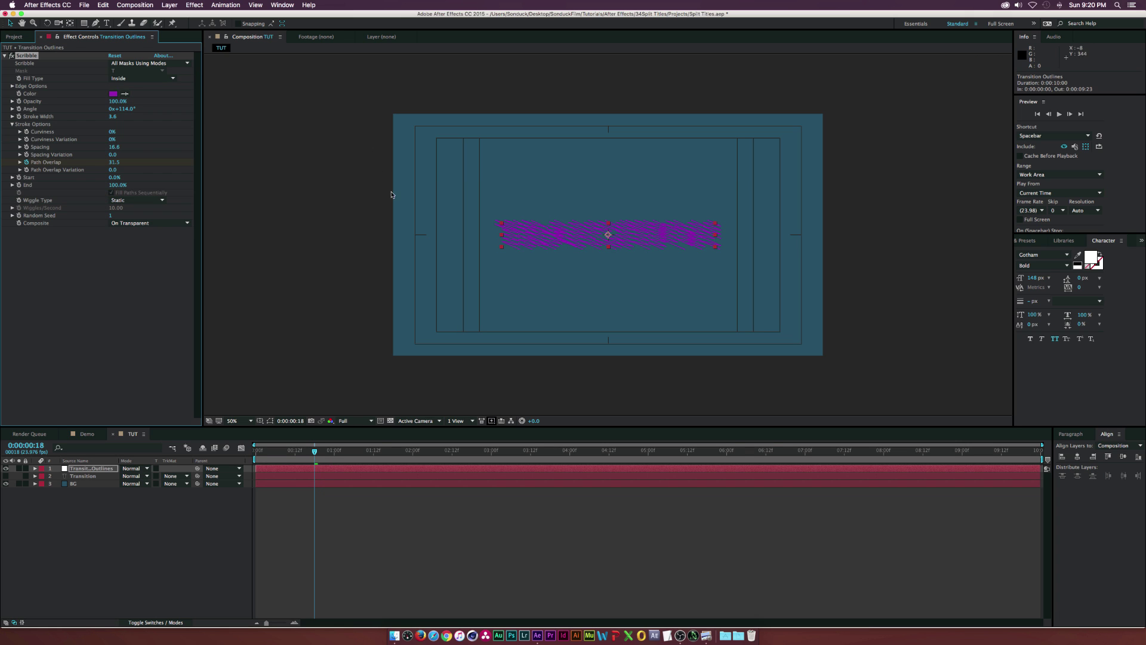
{"action": "left_click", "coordinate": [113, 94]}
{"action": "left_click", "coordinate": [77, 67]}
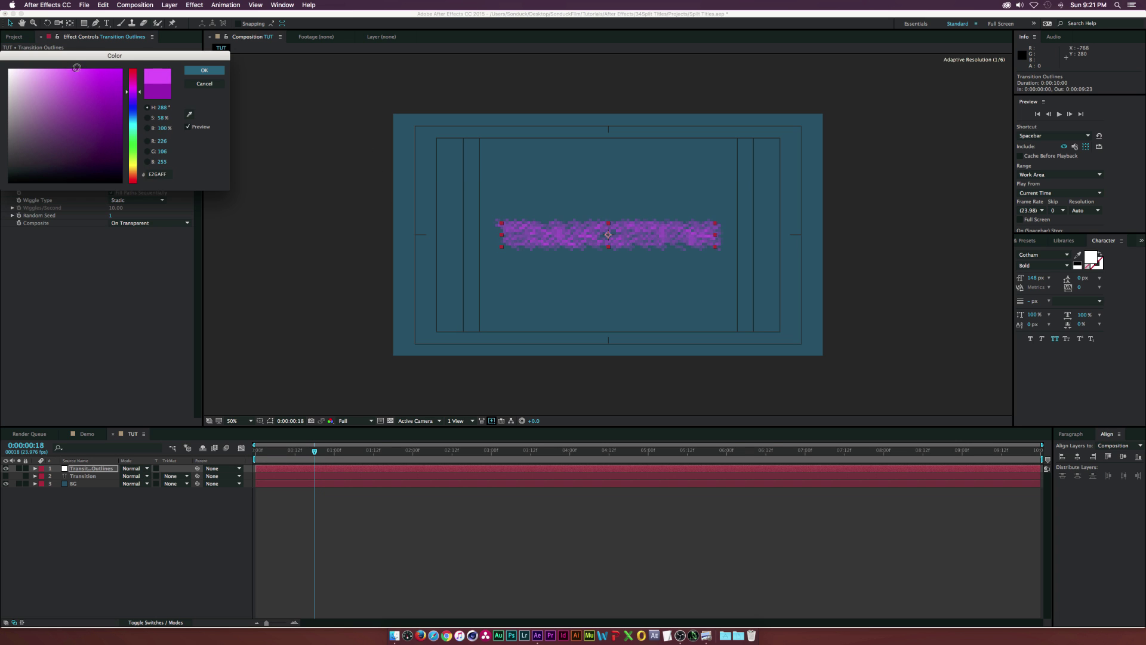
{"action": "left_click", "coordinate": [203, 70]}
{"action": "left_click", "coordinate": [74, 548]}
{"action": "key", "text": "Page_Down"}
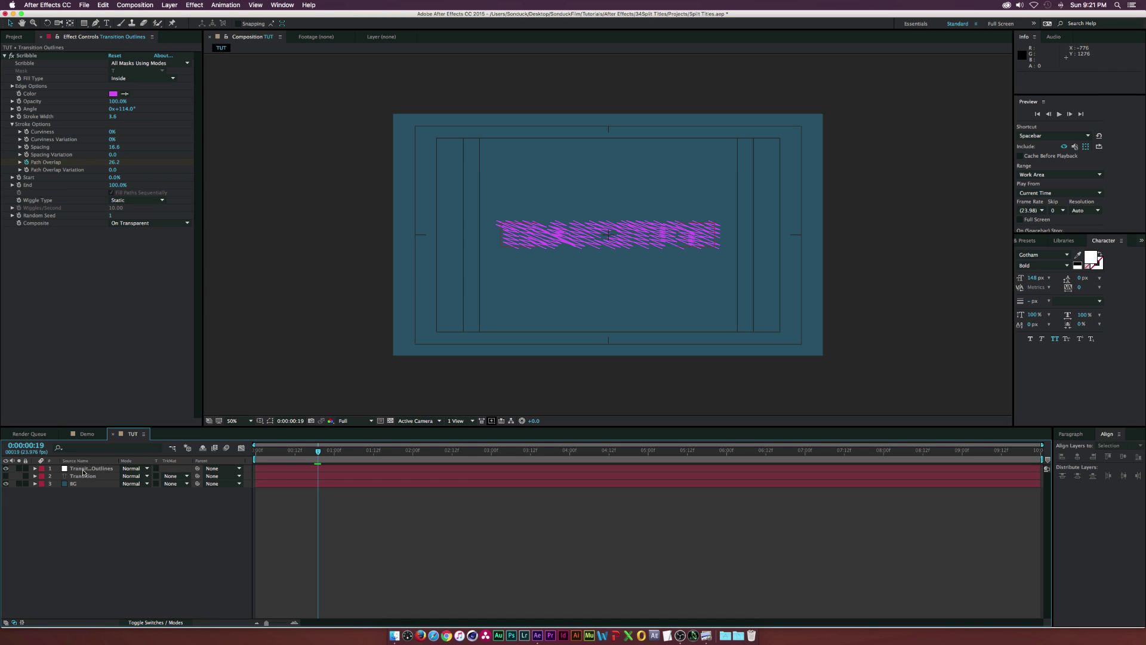
Step: Reveal the Path Overlap keyframes and shift both so the first sits at 0:00:00:12 and the second at 0:00:01:12
{"action": "left_click", "coordinate": [84, 471]}
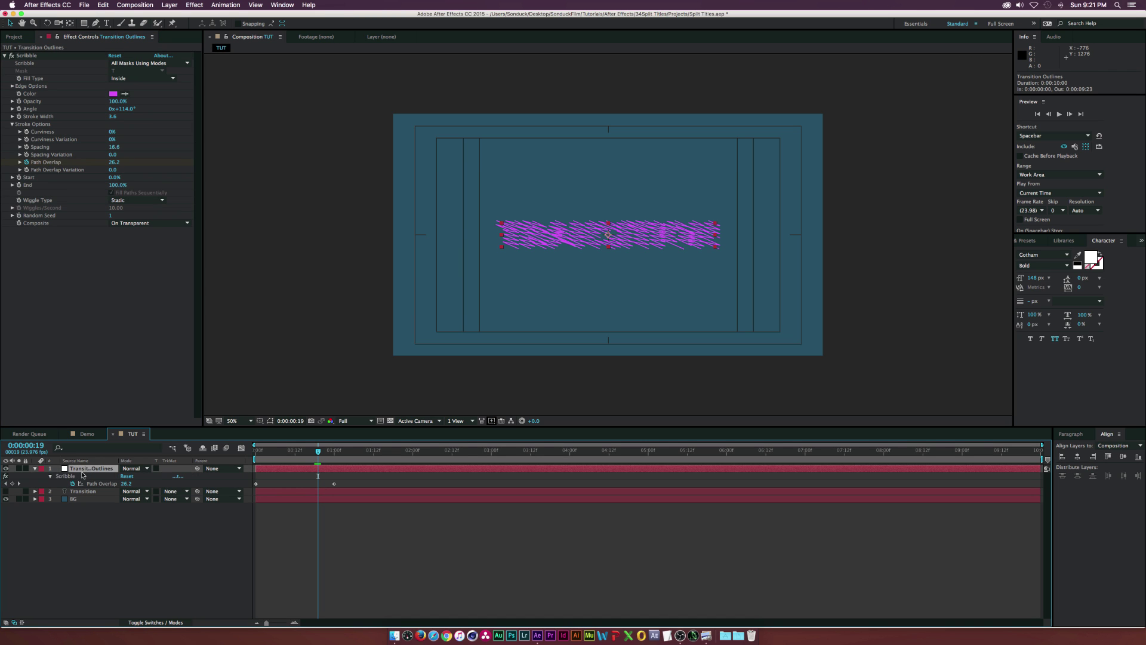
{"action": "key", "text": "u"}
{"action": "left_click_drag", "start_coordinate": [256, 483], "coordinate": [295, 484]}
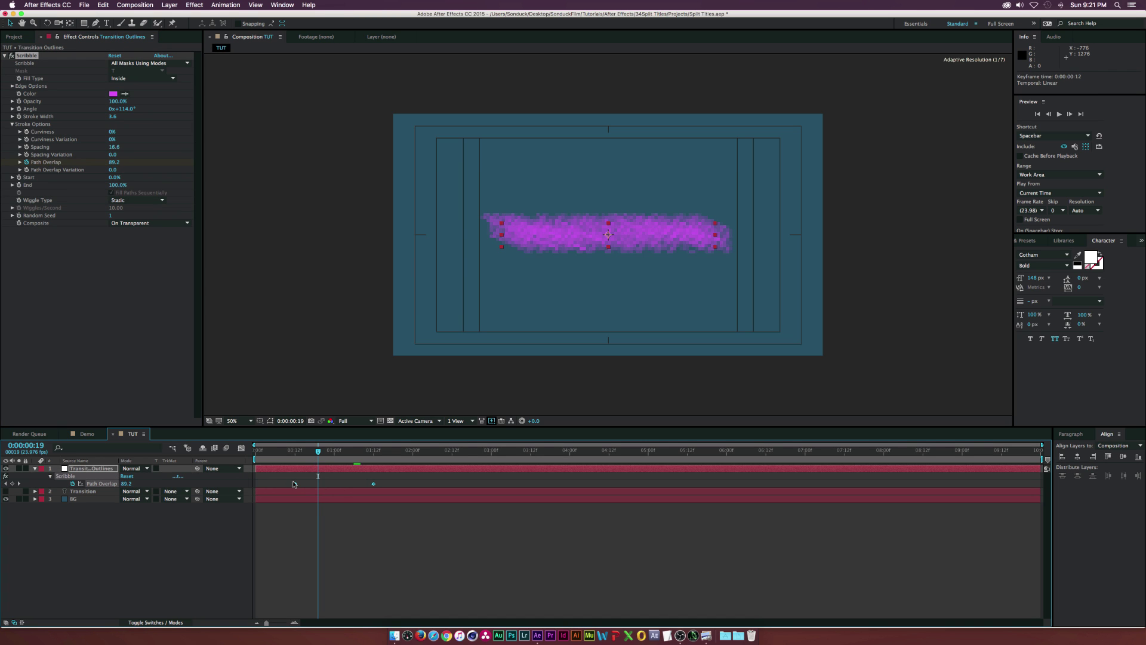
Step: Keyframe the Scribble Start value from 100% at 0:00:00:00 to 0% at 0:00:00:12 and preview the animation
{"action": "left_click", "coordinate": [295, 450]}
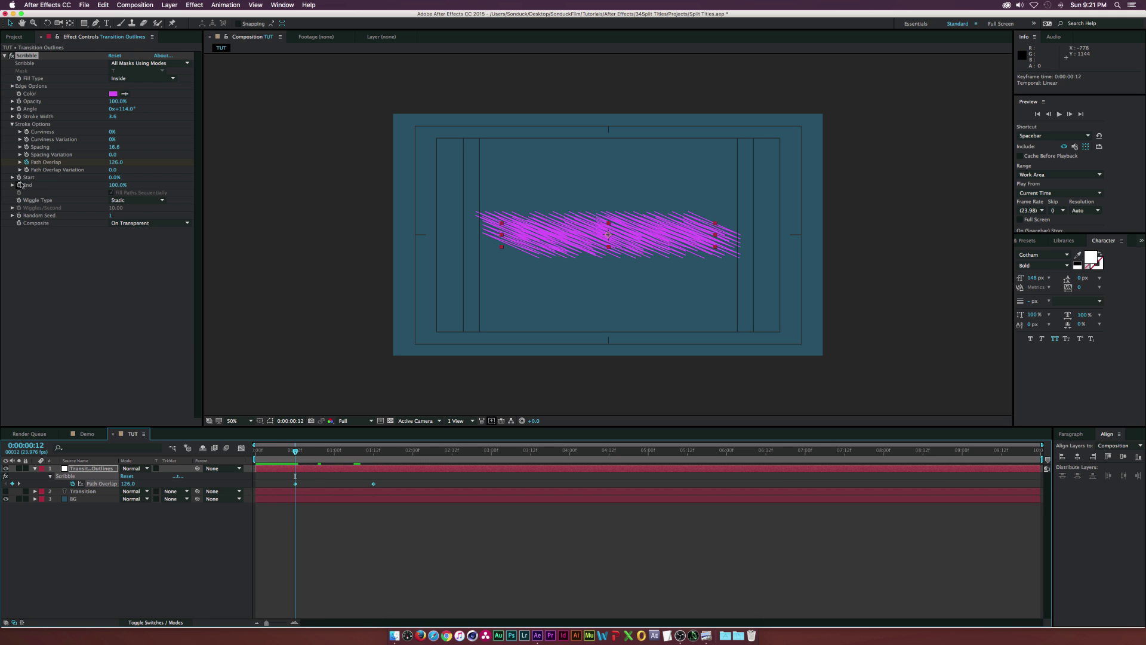
{"action": "left_click", "coordinate": [19, 177]}
{"action": "left_click", "coordinate": [256, 453]}
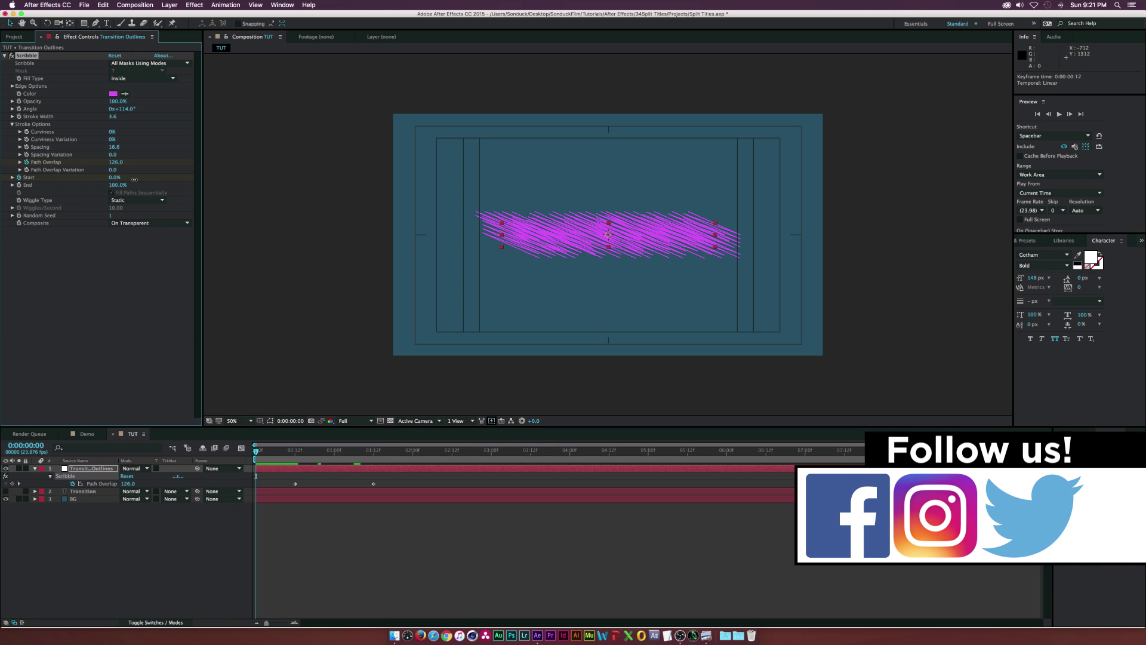
{"action": "left_click_drag", "start_coordinate": [117, 178], "coordinate": [184, 182]}
{"action": "left_click", "coordinate": [142, 539]}
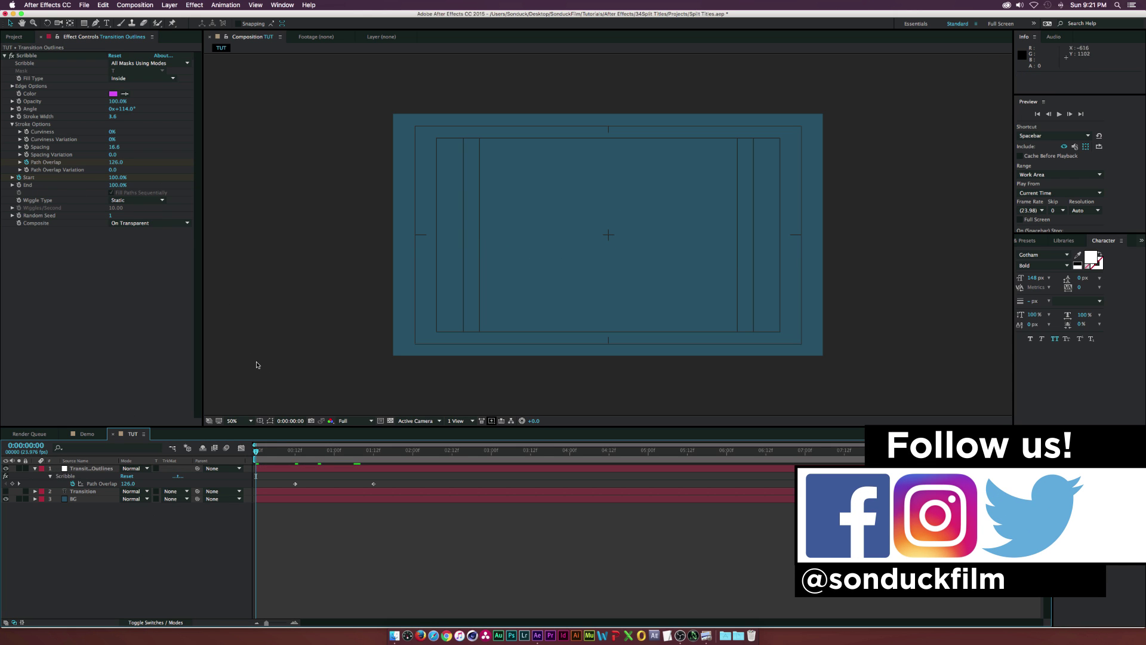
{"action": "key", "text": "space"}
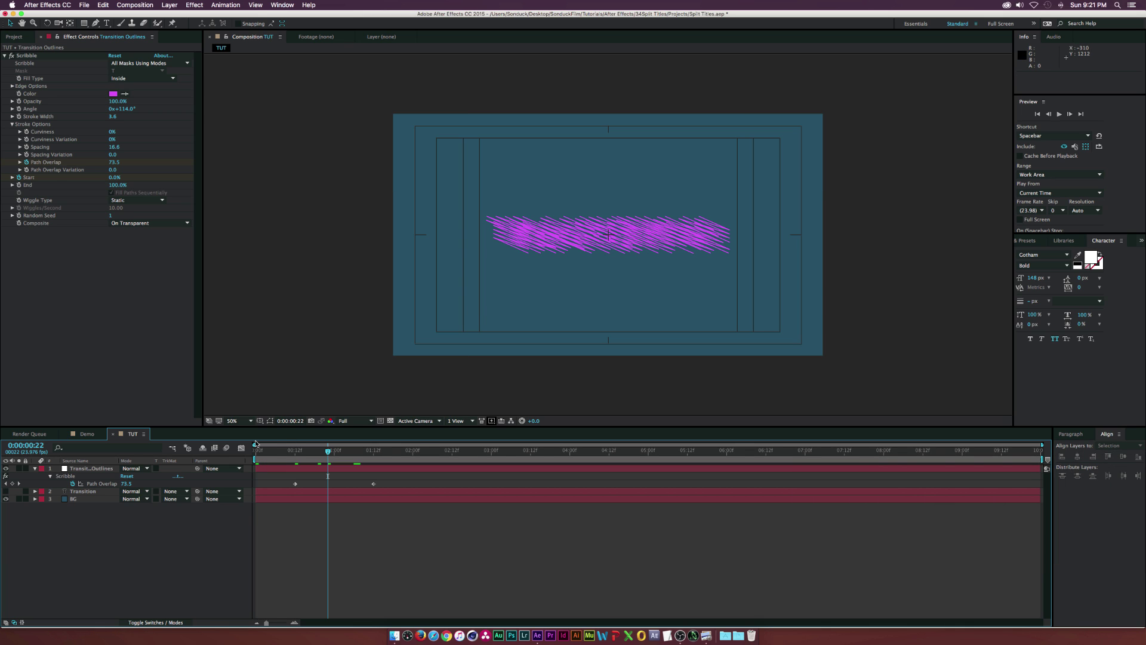
Step: Duplicate the Transition Outlines layer and set the upper copy's Scribble color to light green 72FF6A
{"action": "left_click", "coordinate": [90, 469]}
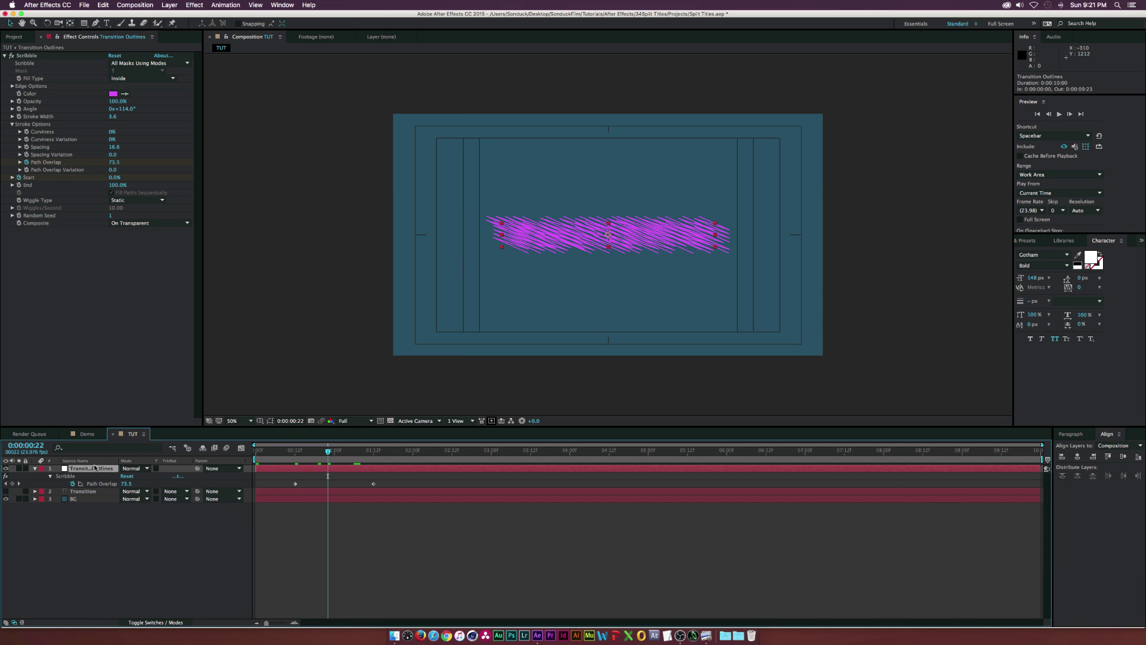
{"action": "left_click", "coordinate": [103, 5]}
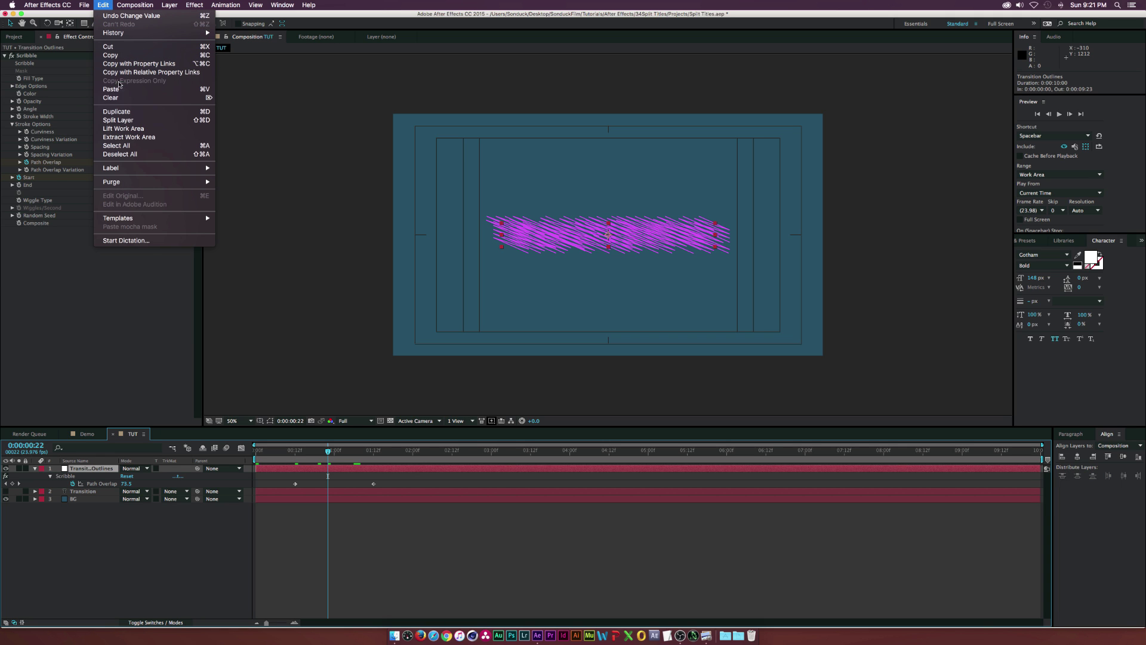
{"action": "left_click", "coordinate": [116, 112]}
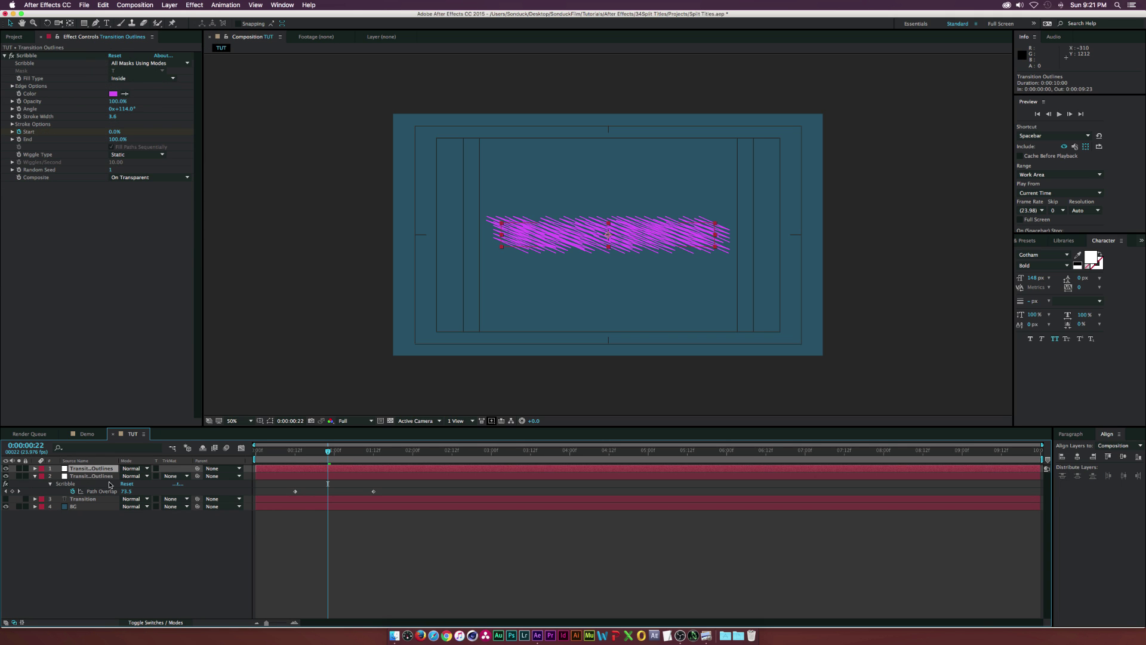
{"action": "left_click", "coordinate": [112, 94]}
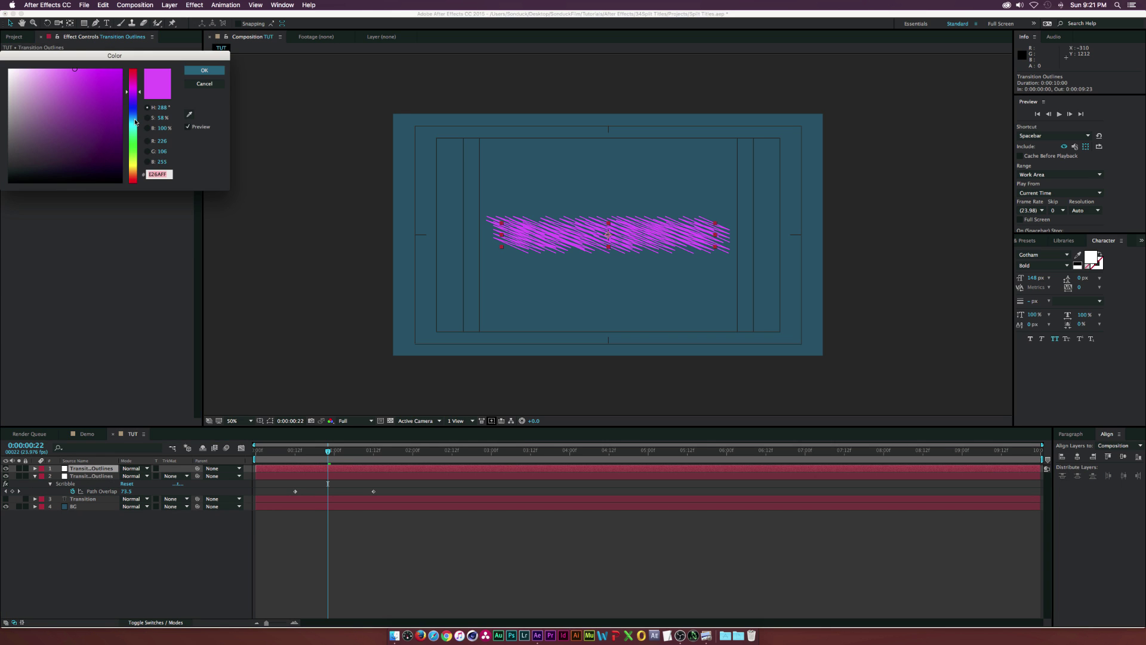
{"action": "left_click_drag", "start_coordinate": [136, 123], "coordinate": [135, 148]}
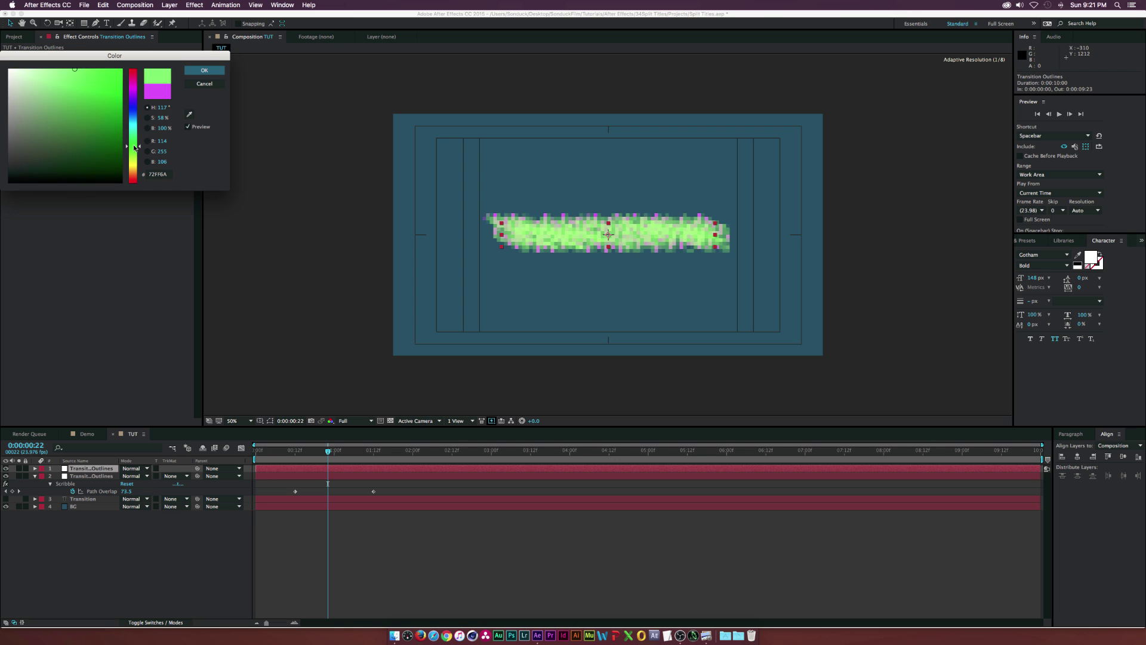
{"action": "left_click", "coordinate": [204, 70]}
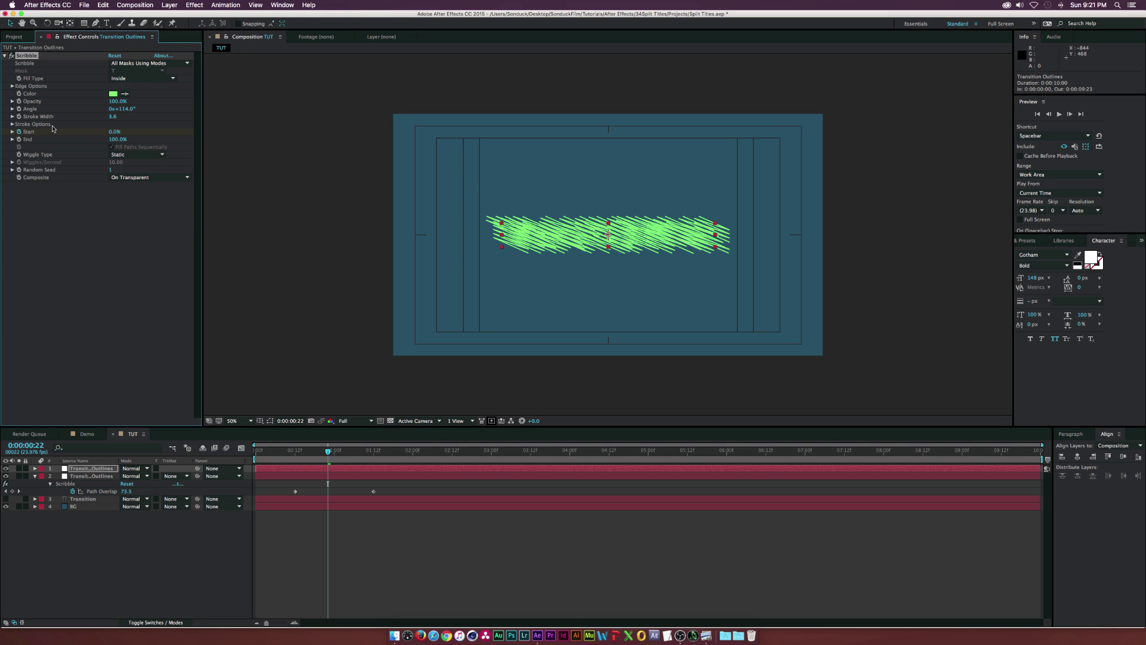
Step: On the green copy, set Spacing to about 34.2 and Path Overlap at 0:00:00:12 to 114, and scrub through the animation
{"action": "left_click", "coordinate": [12, 124]}
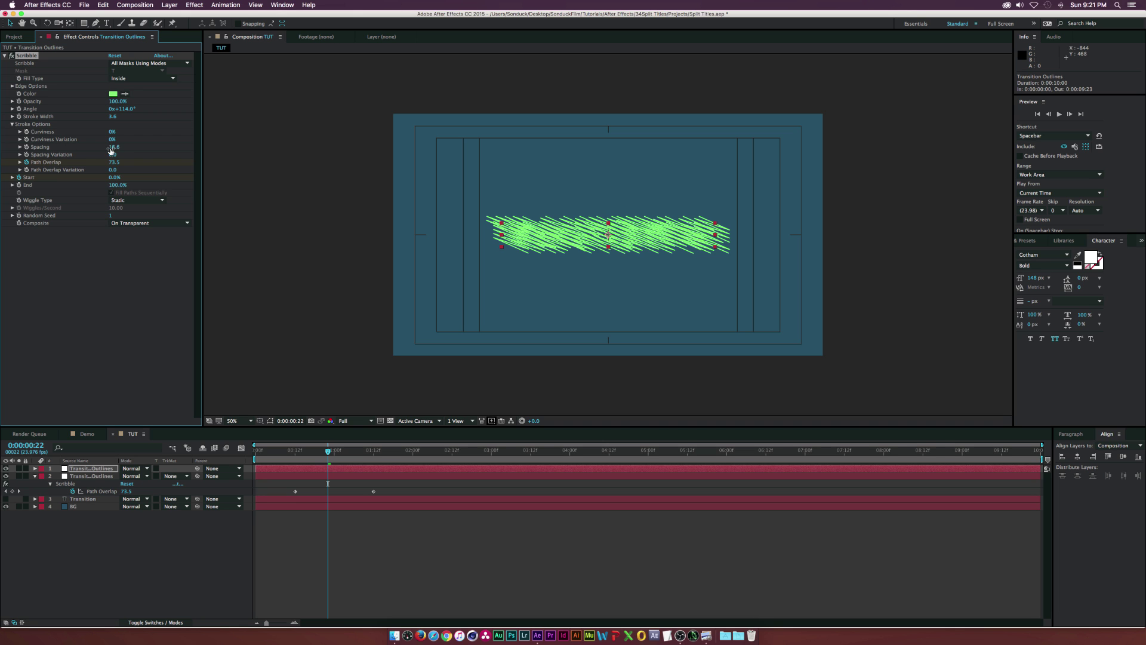
{"action": "left_click_drag", "start_coordinate": [113, 147], "coordinate": [129, 151]}
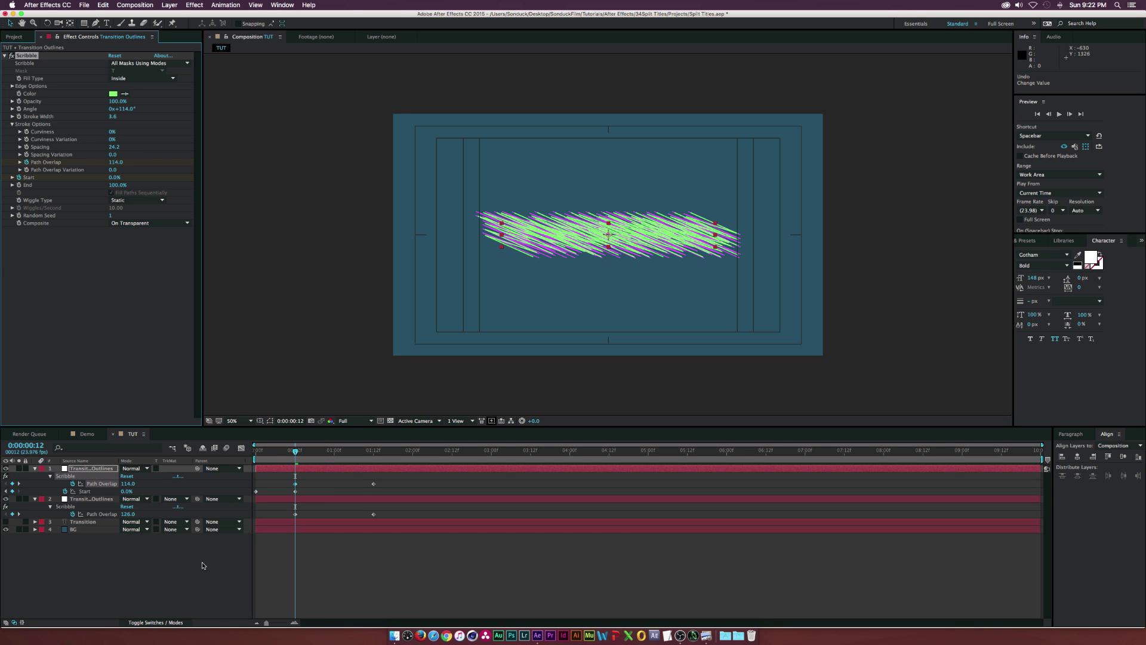
{"action": "left_click_drag", "start_coordinate": [275, 452], "coordinate": [380, 452]}
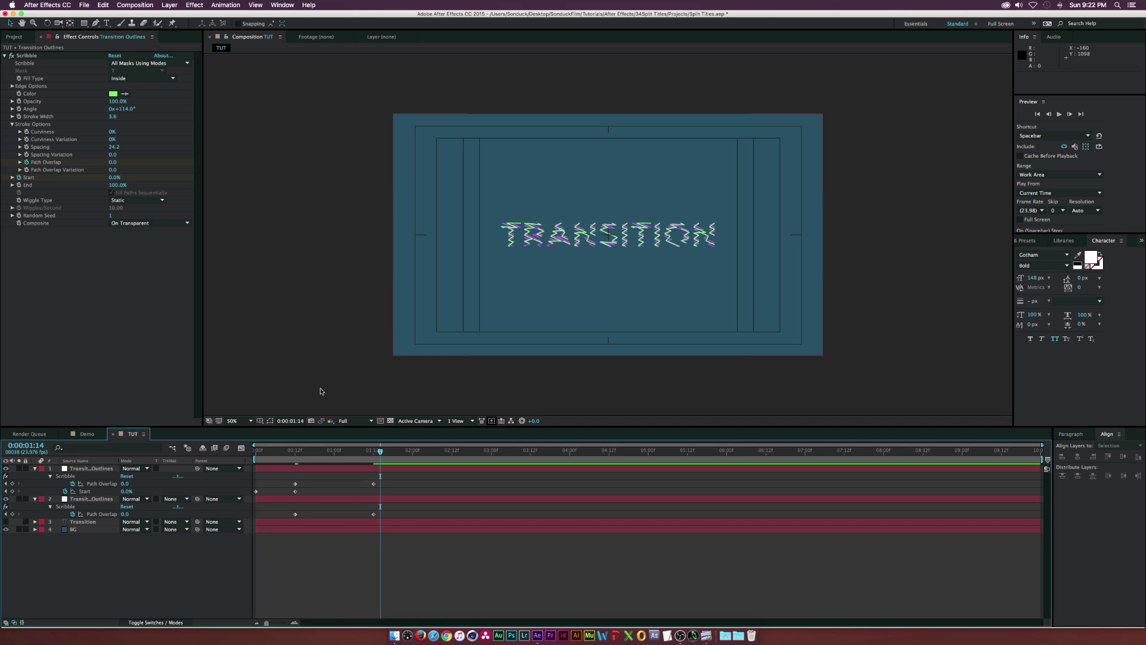
Step: Turn on visibility of the Transition text layer and add an Opacity keyframe of 100% at 0:00:01:12
{"action": "left_click", "coordinate": [78, 523]}
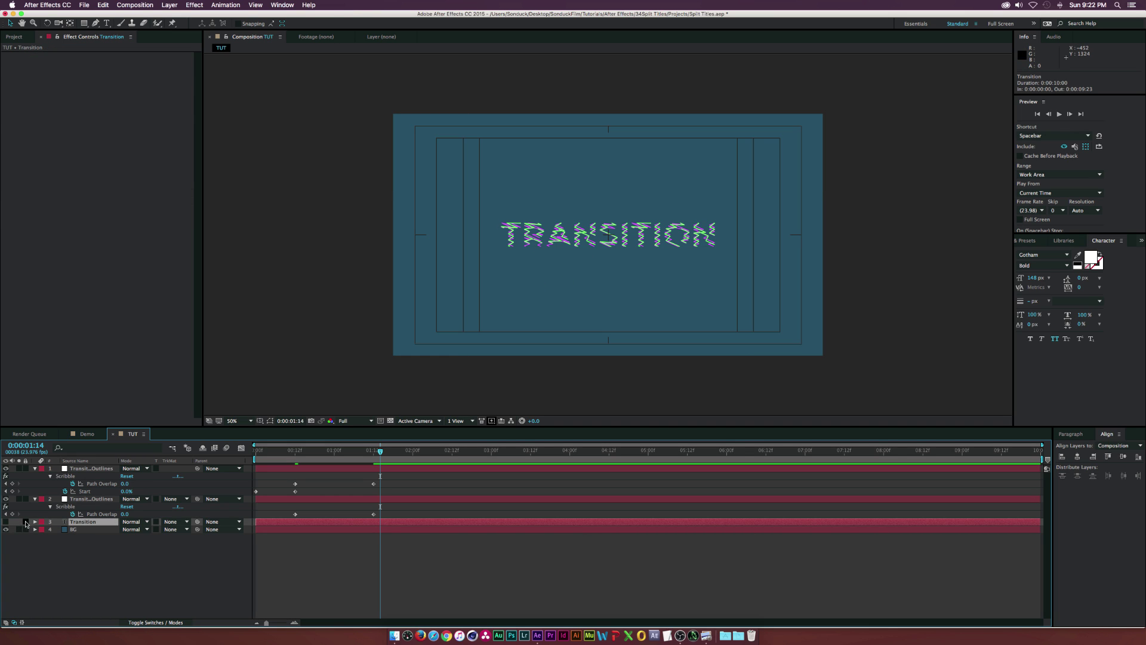
{"action": "left_click", "coordinate": [5, 522]}
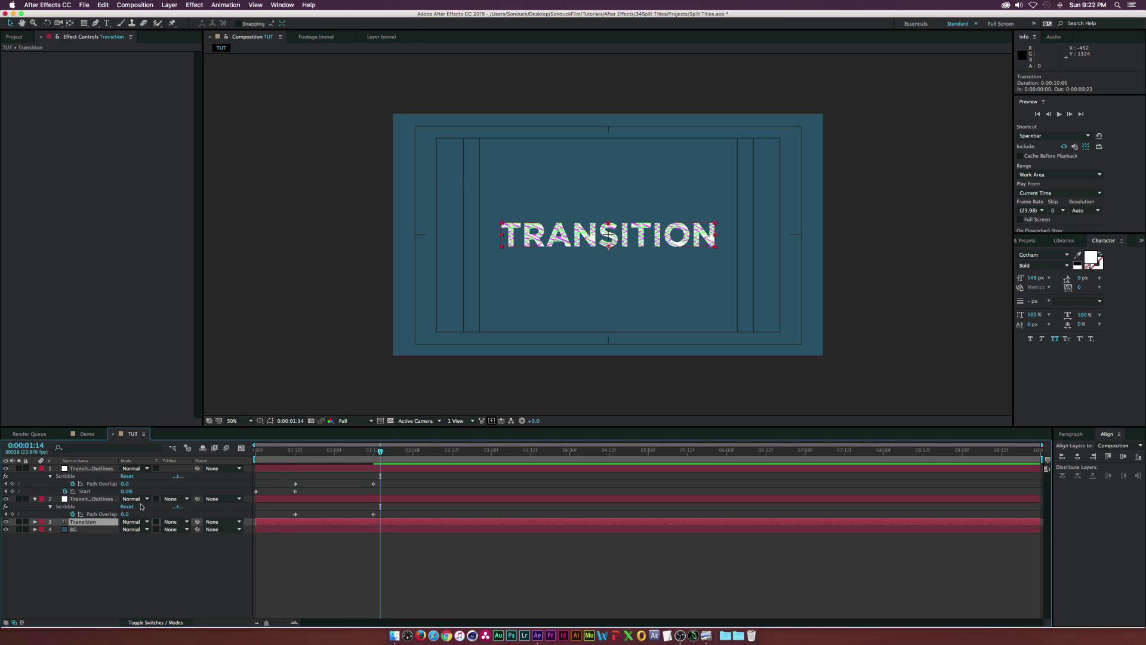
{"action": "left_click", "coordinate": [94, 527]}
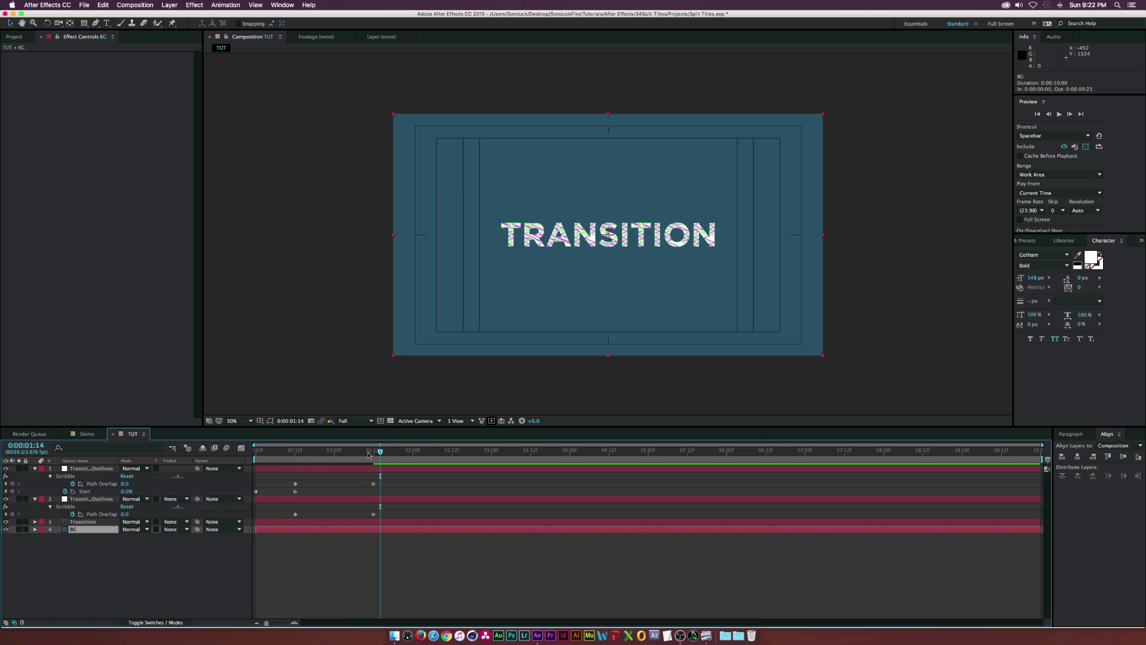
{"action": "left_click_drag", "start_coordinate": [372, 455], "coordinate": [374, 456]}
{"action": "left_click", "coordinate": [94, 522]}
{"action": "key", "text": "t"}
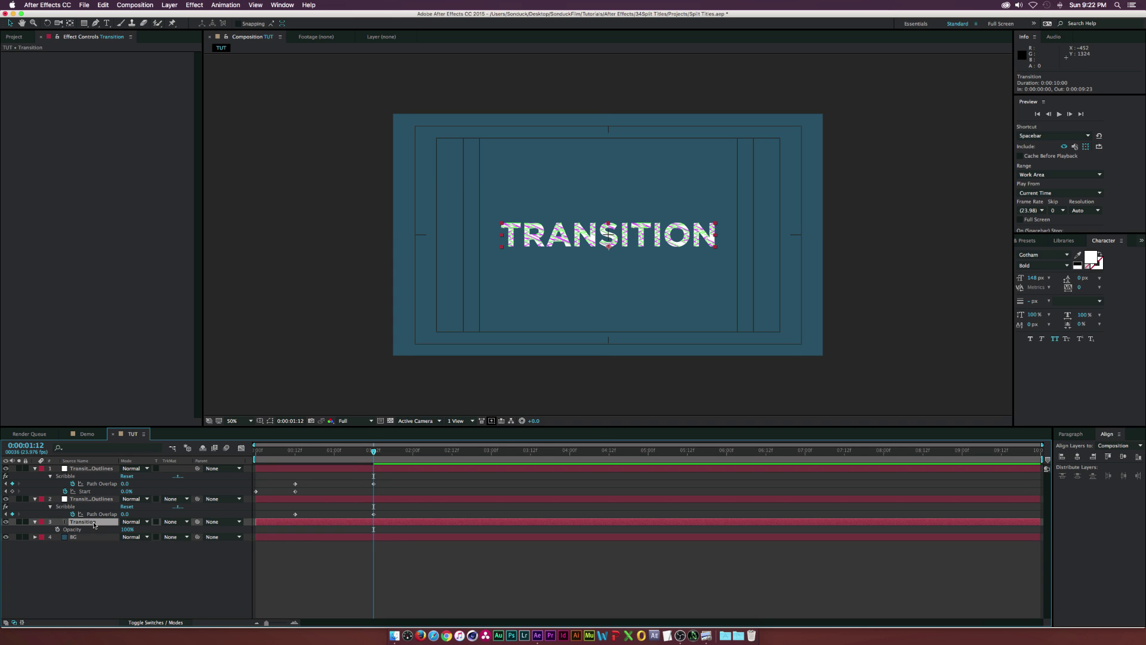
{"action": "left_click", "coordinate": [57, 529]}
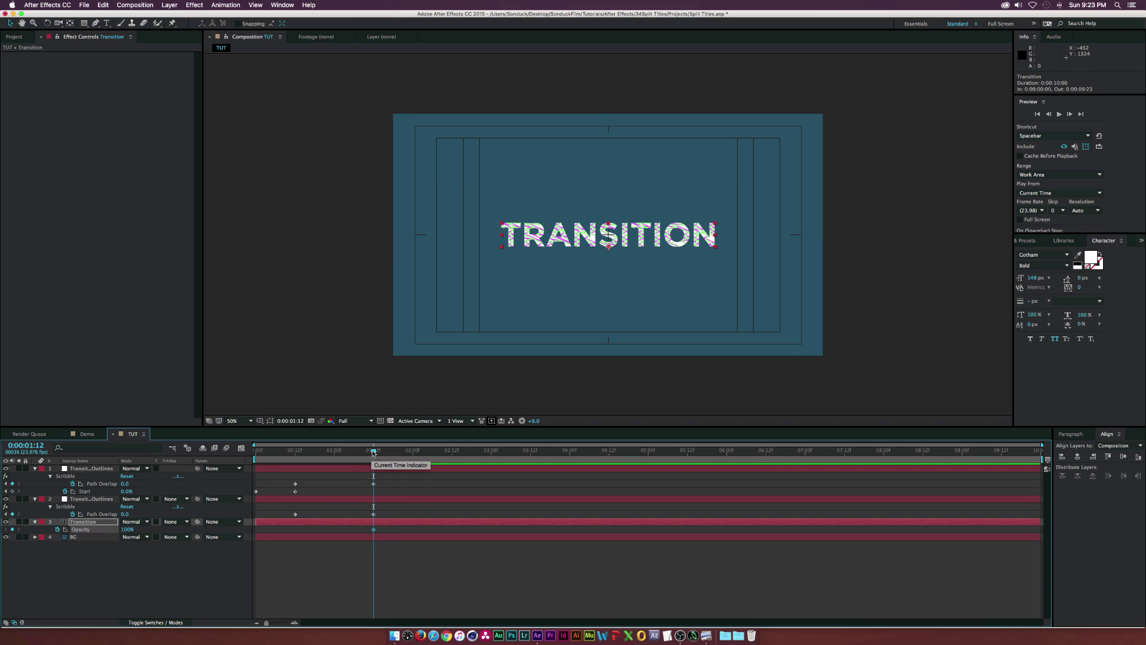
Step: Keyframe the Transition text's Opacity to 0% at 0:00:01:09 and move its 100% keyframe to 0:00:01:15
{"action": "left_click_drag", "start_coordinate": [375, 452], "coordinate": [363, 452]}
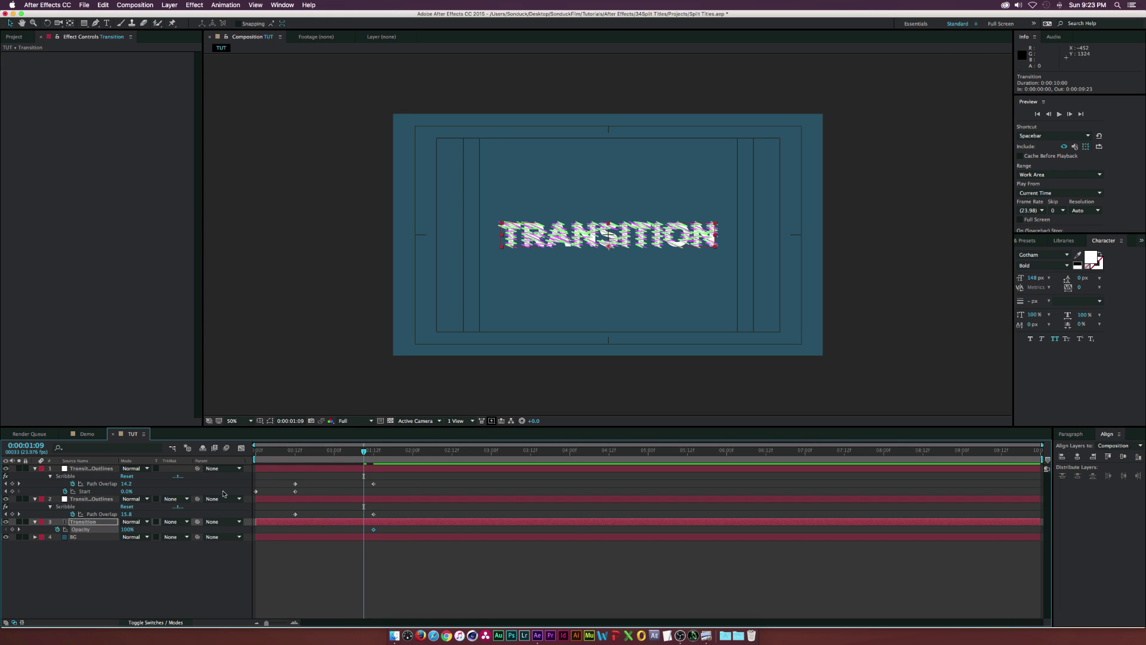
{"action": "left_click_drag", "start_coordinate": [128, 530], "coordinate": [66, 530]}
{"action": "left_click", "coordinate": [207, 579]}
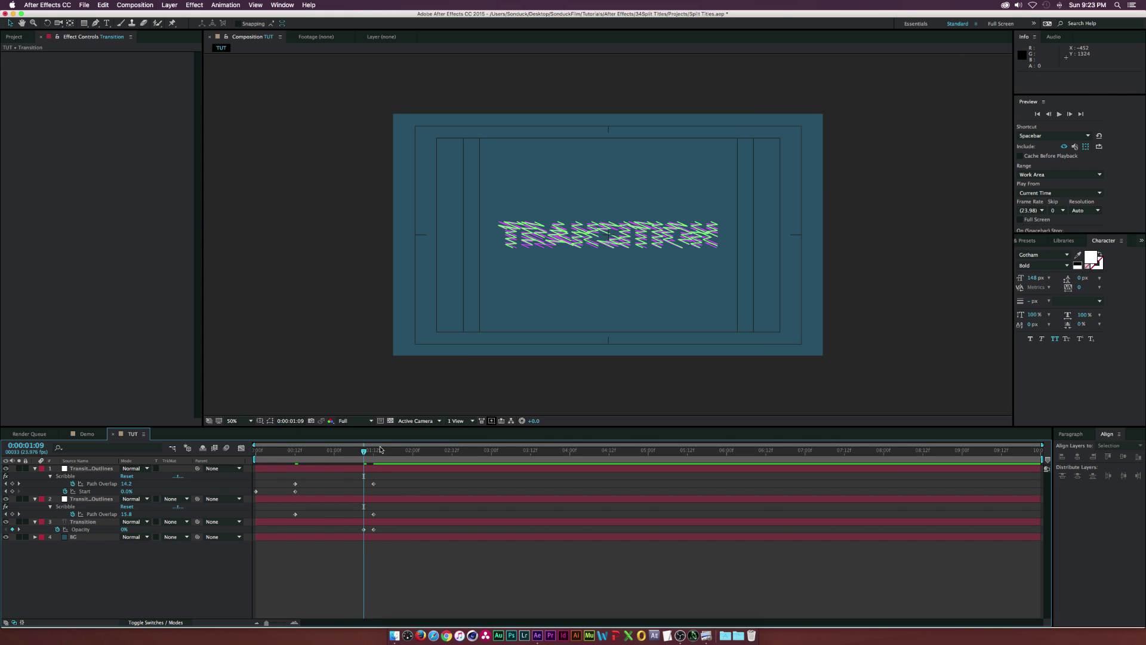
{"action": "left_click_drag", "start_coordinate": [366, 450], "coordinate": [377, 453]}
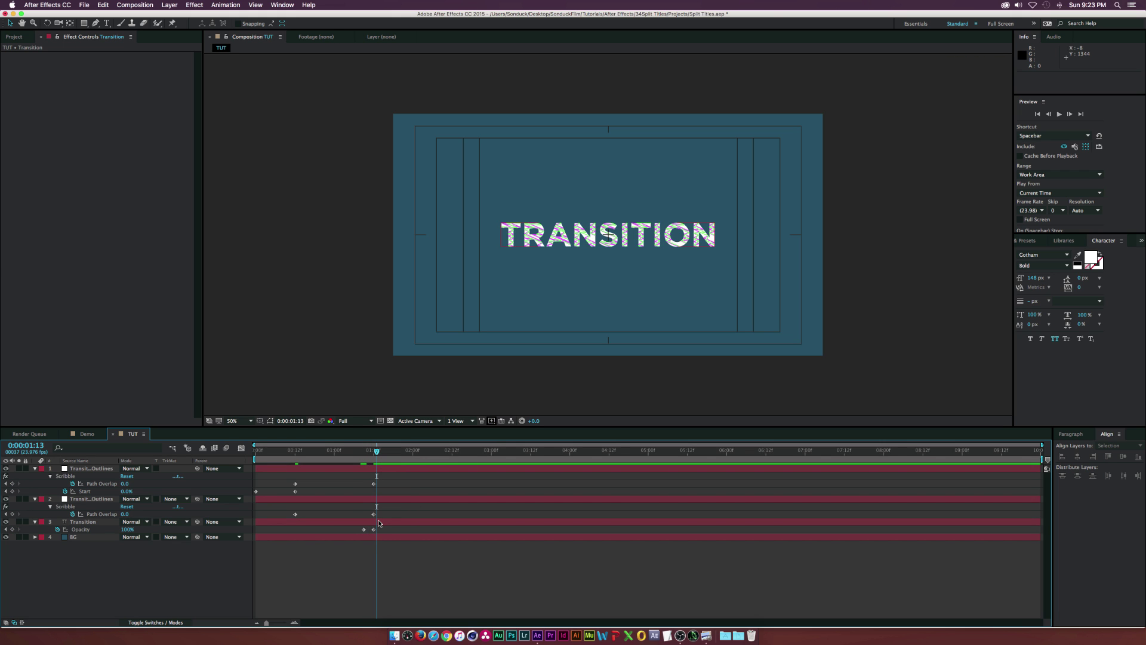
{"action": "left_click_drag", "start_coordinate": [373, 529], "coordinate": [380, 528]}
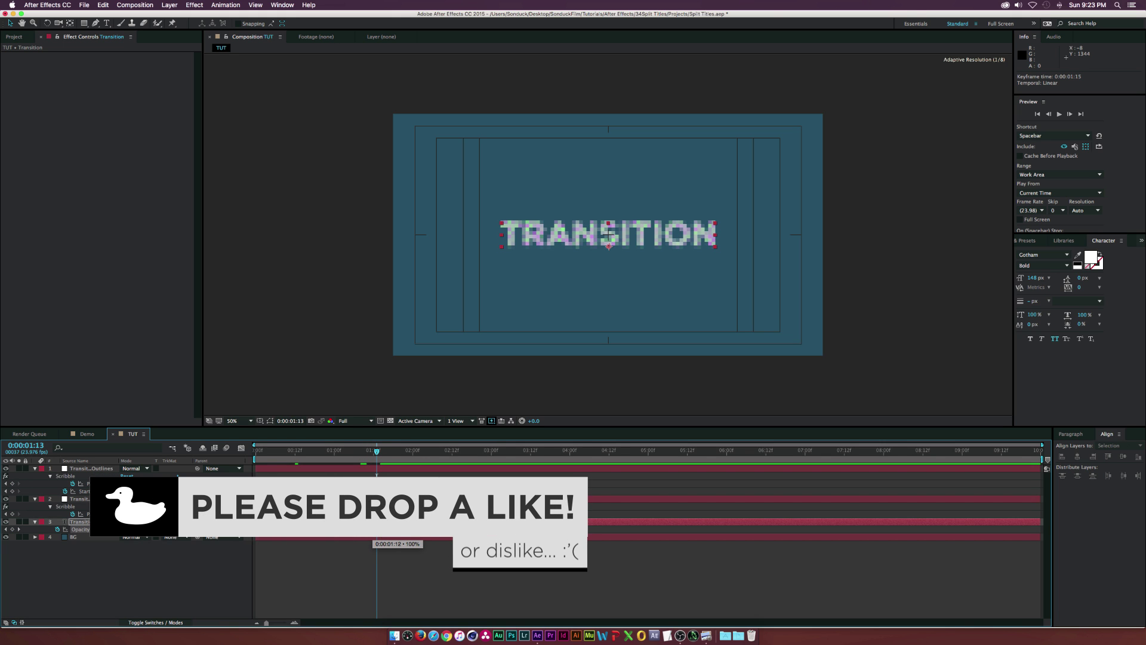
Step: Fade out both Transition Outlines layers with Opacity keyframes, starting from 100% at 0:00:01:09 and ending at 0:00:01:15
{"action": "left_click", "coordinate": [380, 451]}
{"action": "left_click_drag", "start_coordinate": [381, 451], "coordinate": [373, 451]}
{"action": "left_click", "coordinate": [80, 468]}
{"action": "left_click", "coordinate": [81, 499], "text": "shift"}
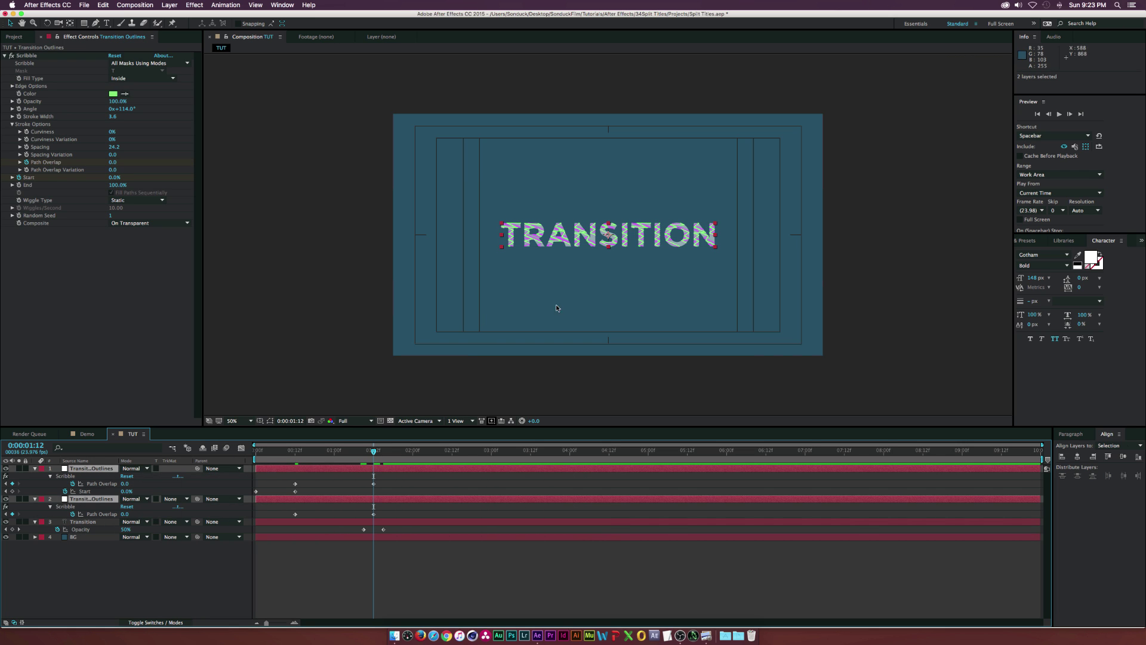
{"action": "key", "text": "t"}
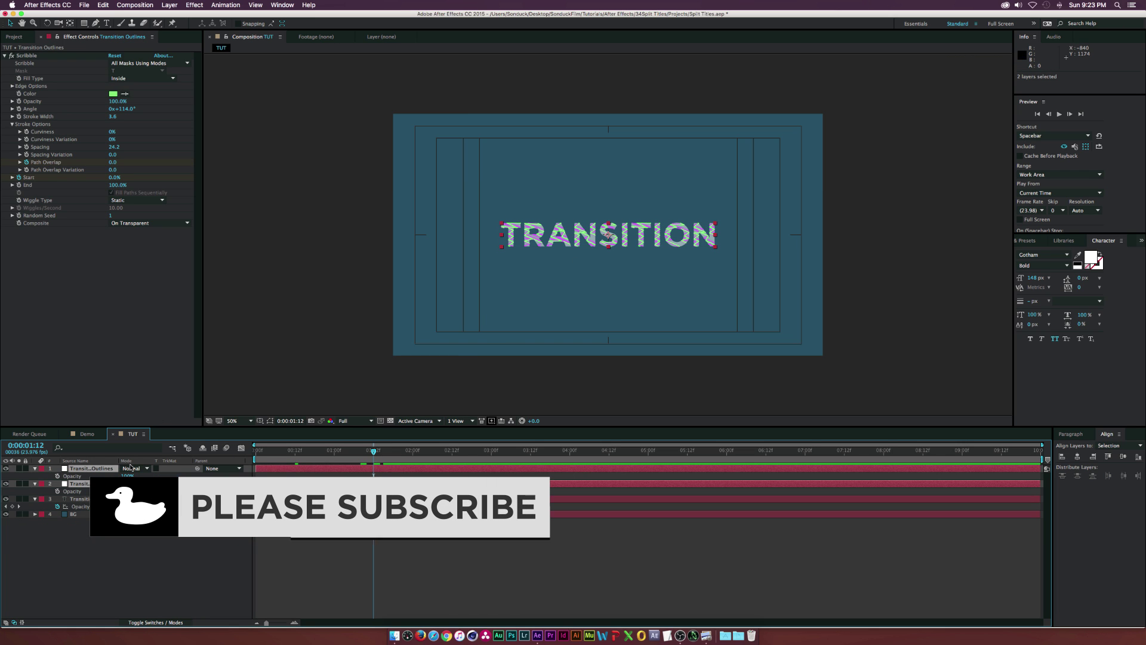
{"action": "left_click", "coordinate": [58, 475]}
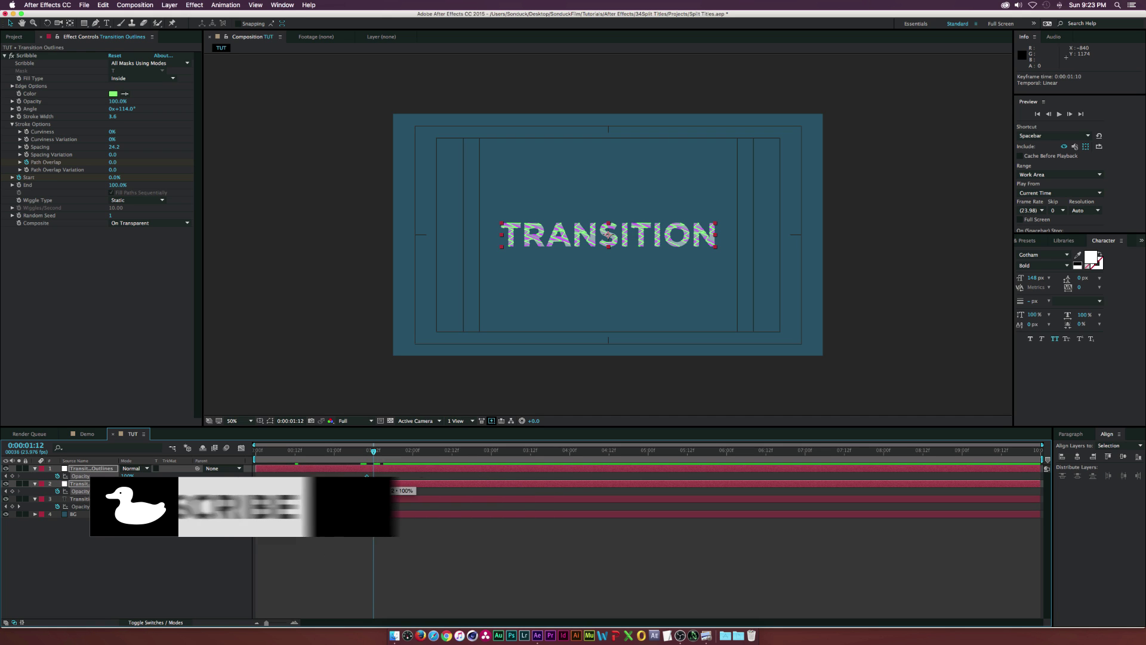
{"action": "left_click_drag", "start_coordinate": [373, 451], "coordinate": [384, 450]}
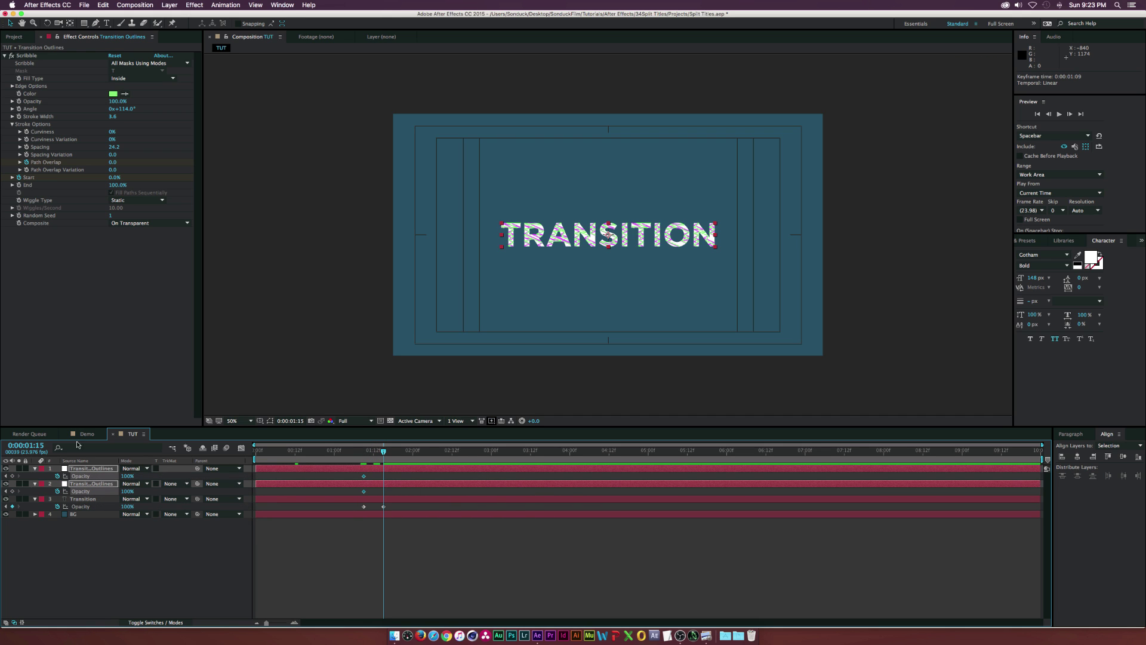
{"action": "left_click_drag", "start_coordinate": [123, 476], "coordinate": [87, 476]}
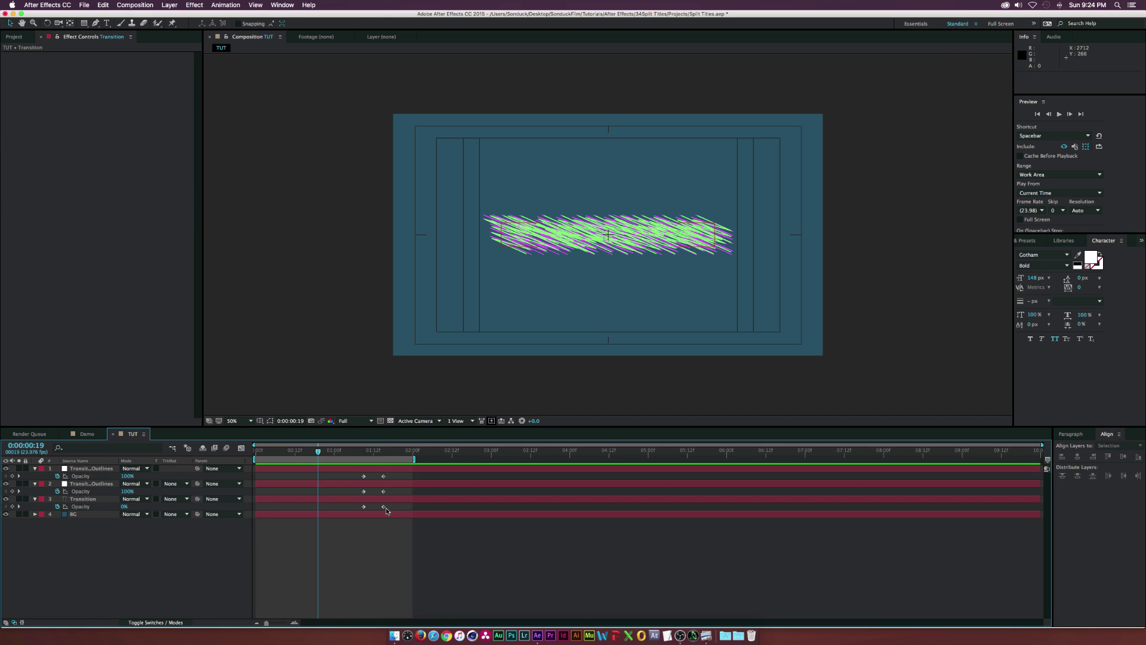
Step: Move the Transition text layer's last Opacity keyframe to 0:00:01:13 and play back the title animation
{"action": "left_click", "coordinate": [383, 507]}
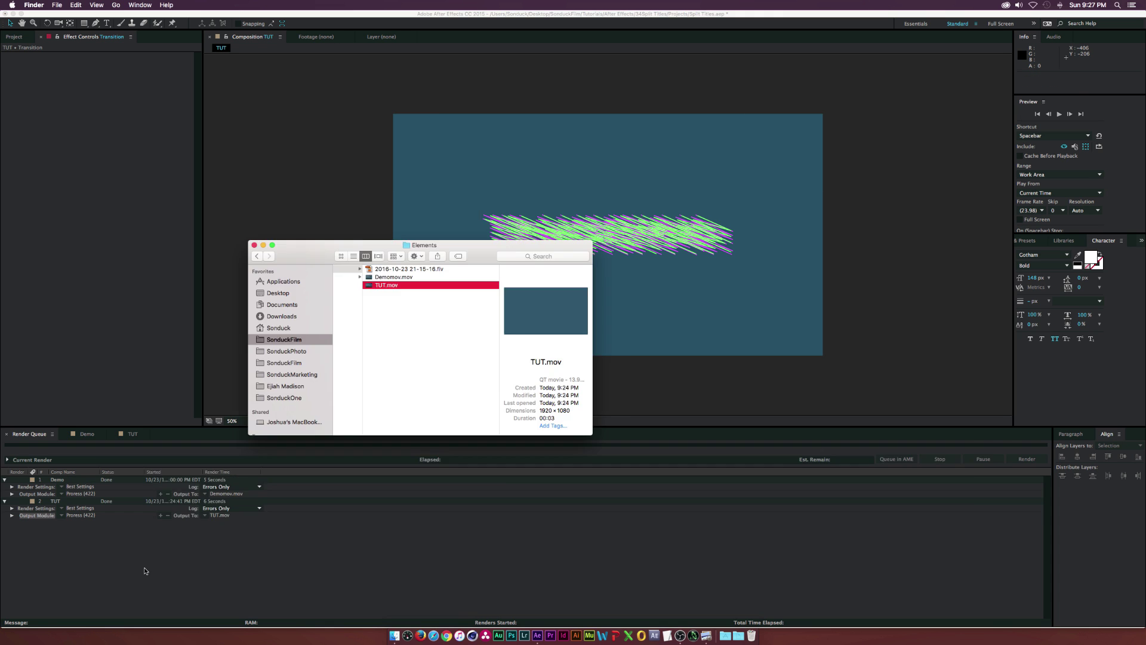
{"action": "key", "text": "space"}
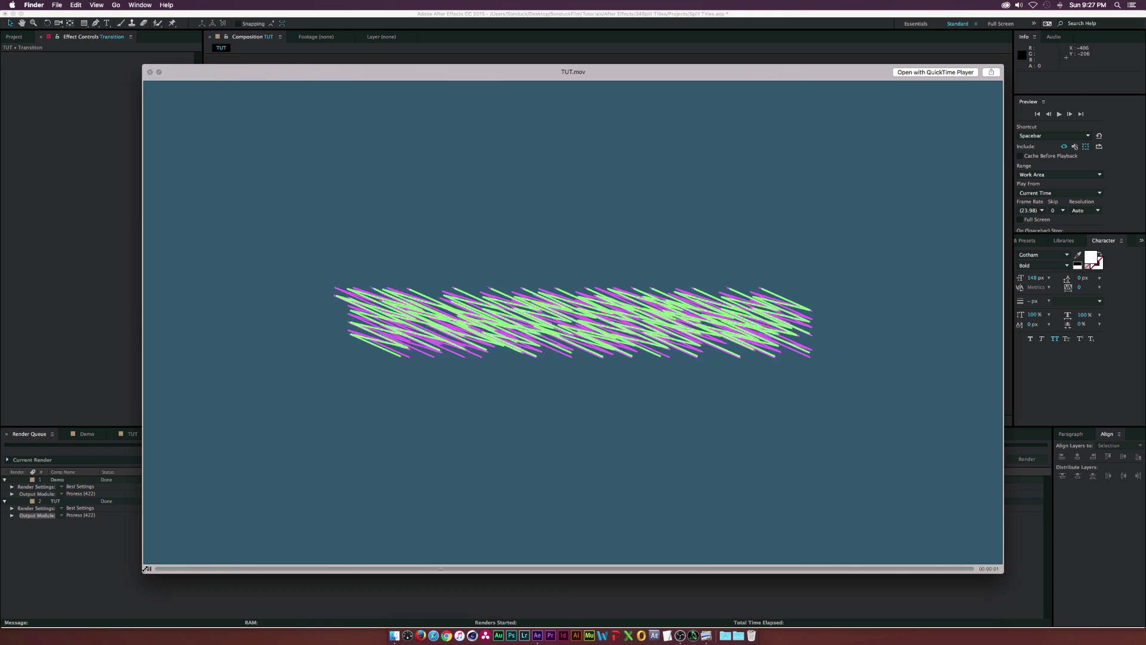